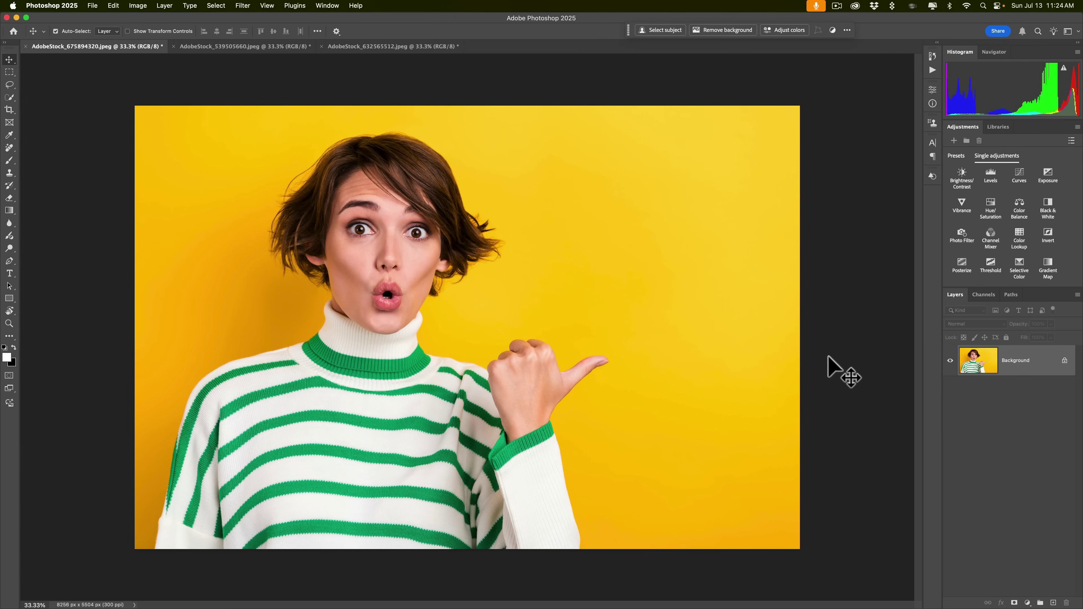
Look over the red-shirt and purple-background portraits, then return to the green-striped sweater portrait.
left_click(272, 47)
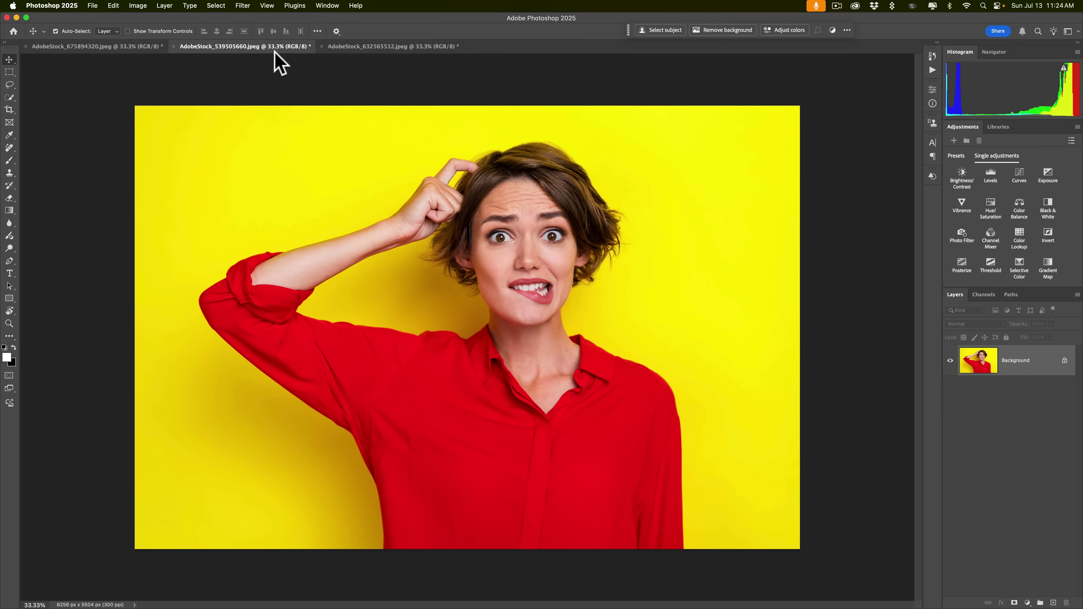
left_click(356, 46)
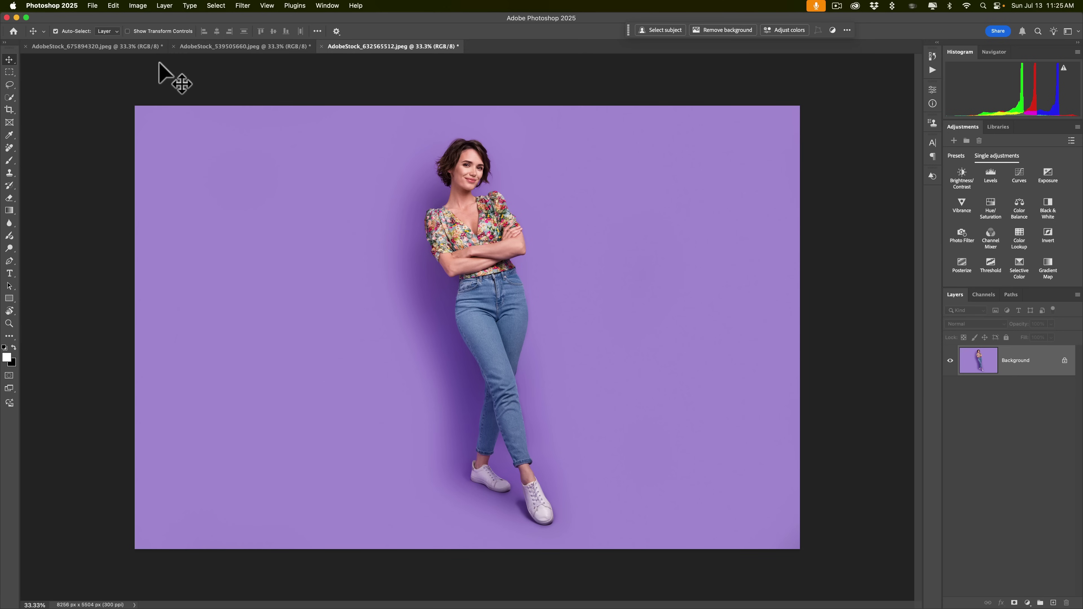
left_click(132, 47)
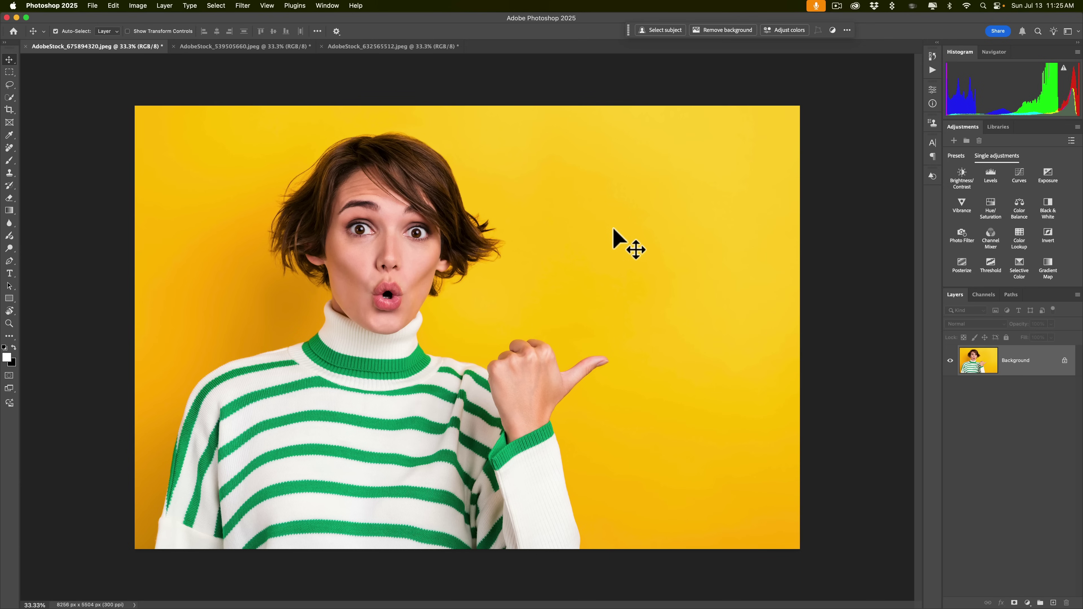
Switch Photoshop to the Photography workspace.
left_click(333, 6)
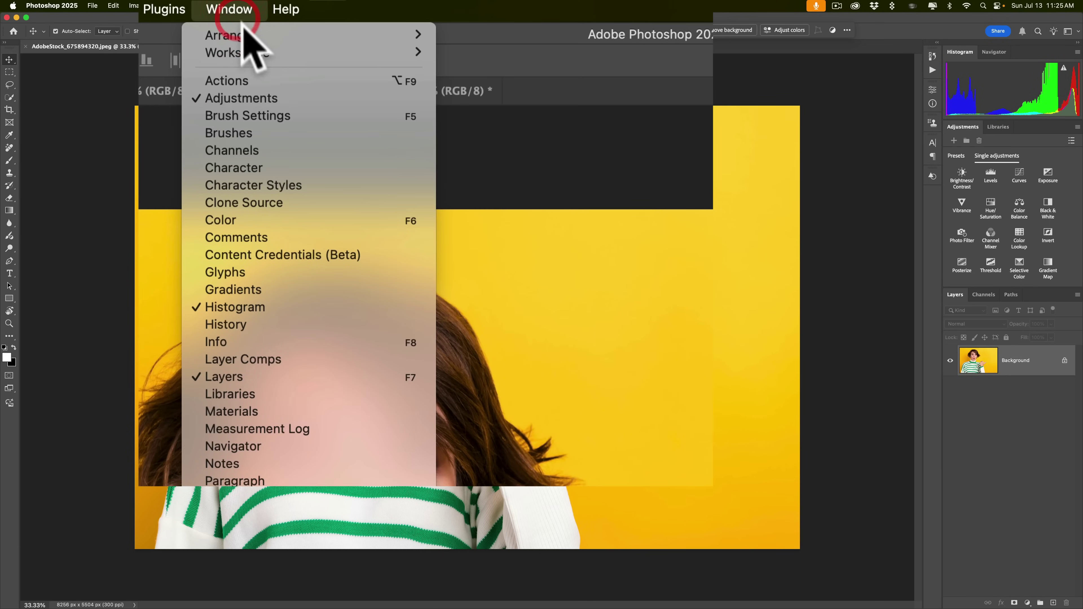
mouse_move(250, 52)
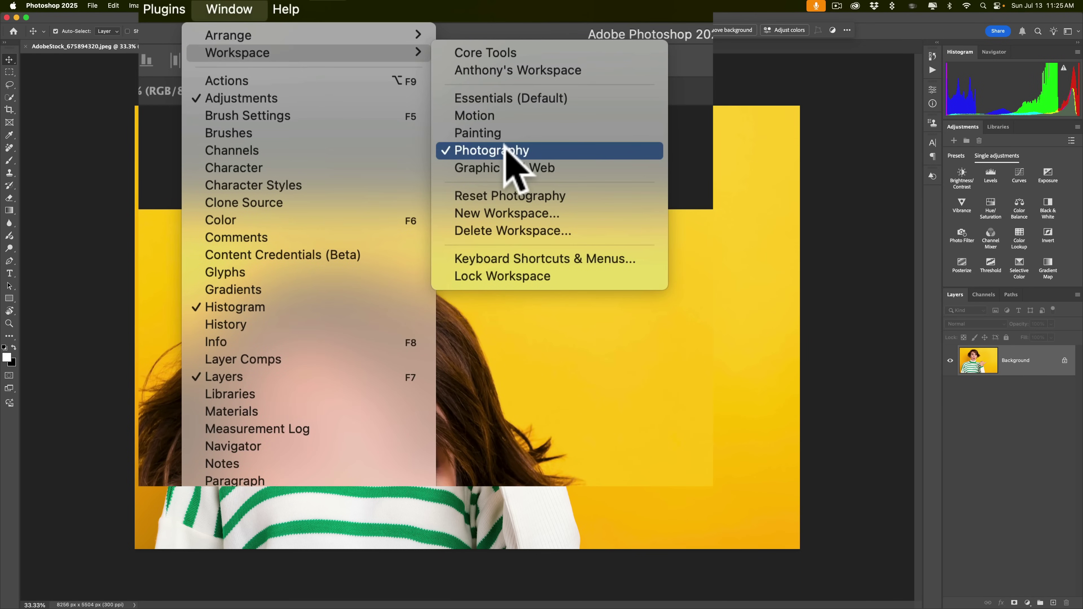
left_click(564, 37)
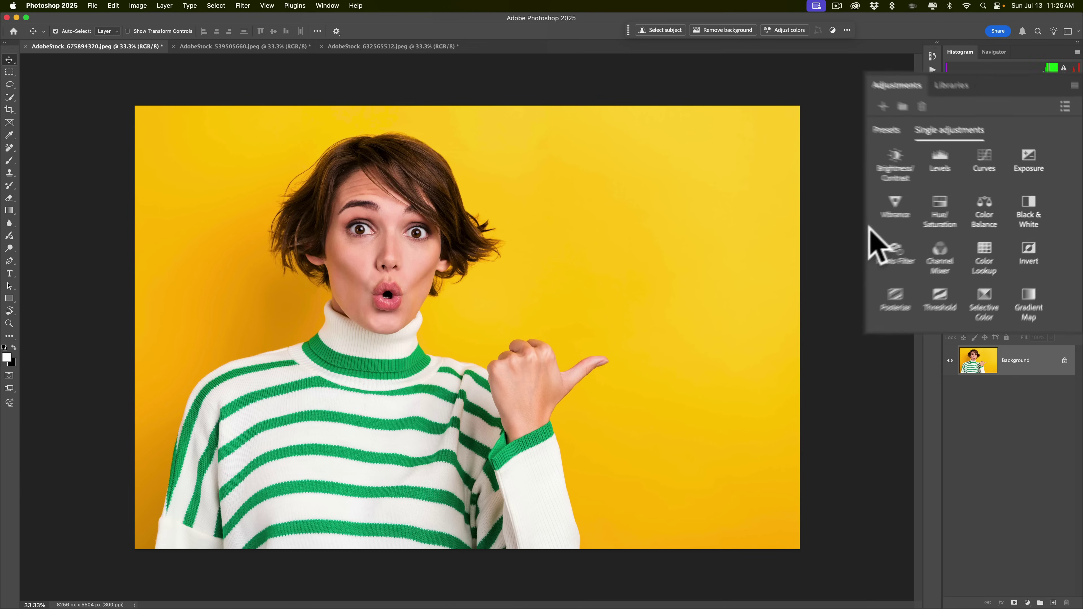
Add a Hue/Saturation layer and set Yellows Hue to -41, turning the background red.
left_click(887, 207)
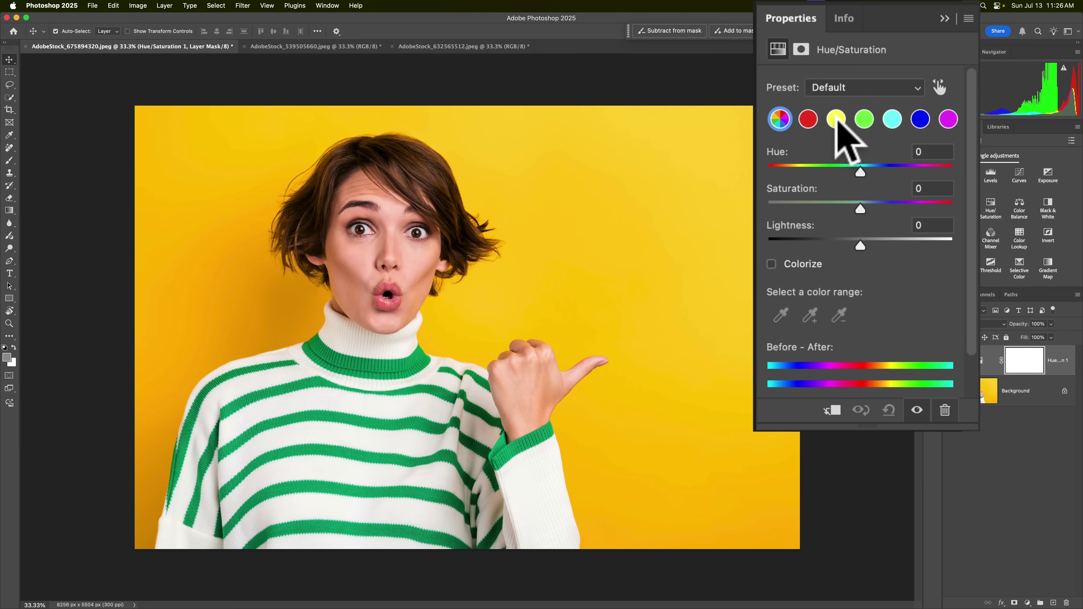
left_click(835, 120)
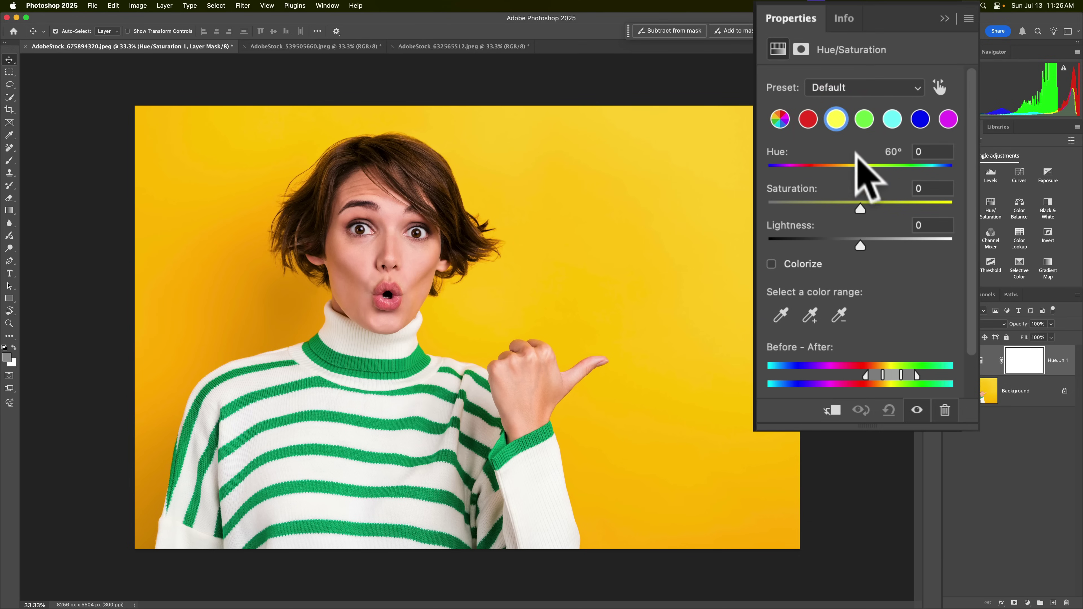
left_click_drag(860, 168, 817, 169)
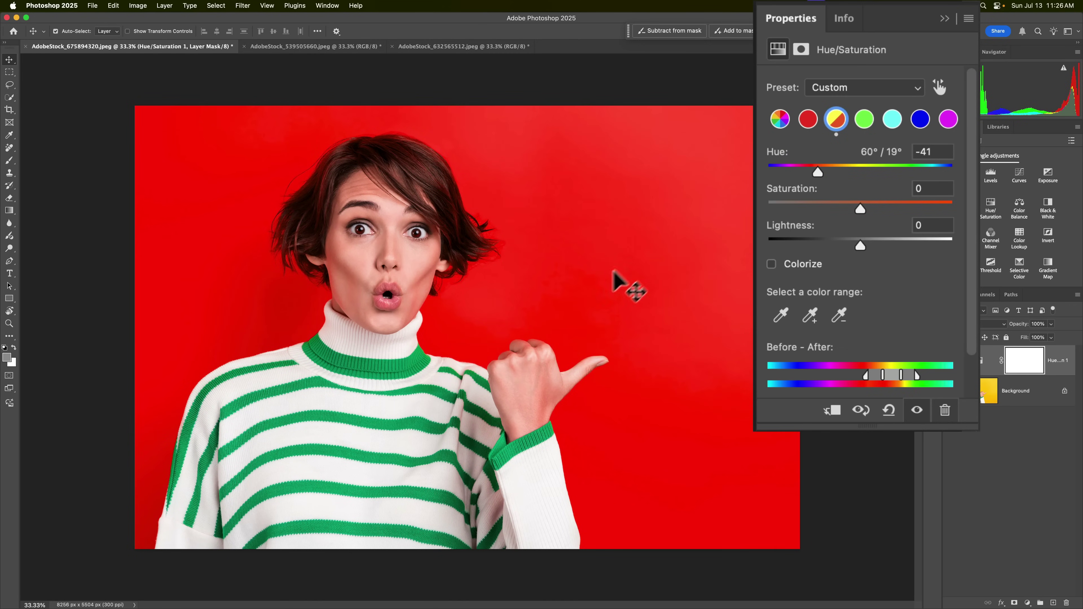
Set Greens to Hue +149, Saturation +63, Lightness -60 for dark teal and navy stripes.
left_click(864, 121)
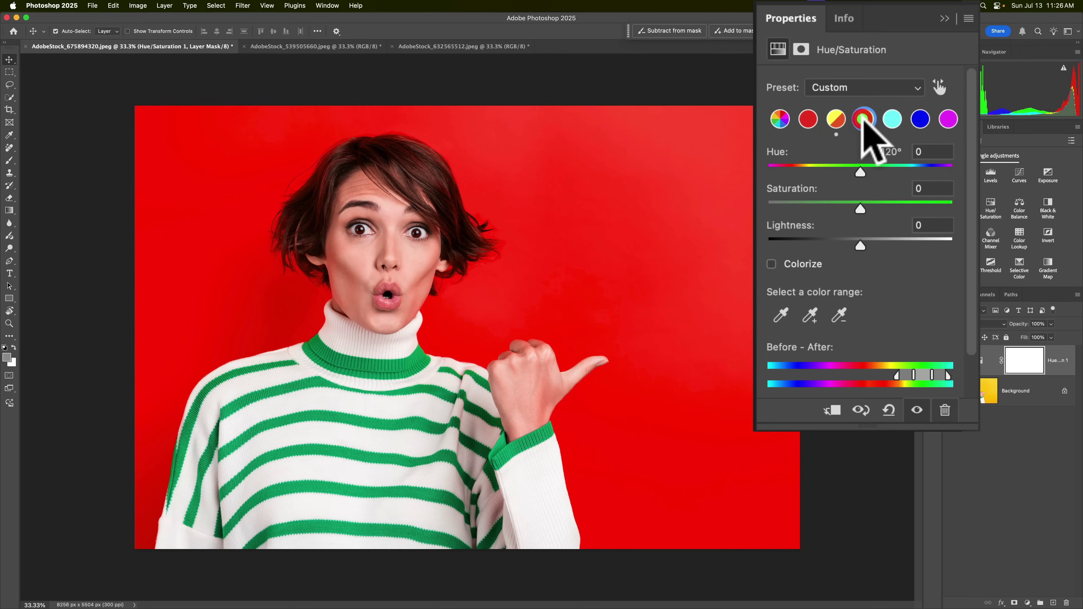
left_click_drag(860, 171, 942, 171)
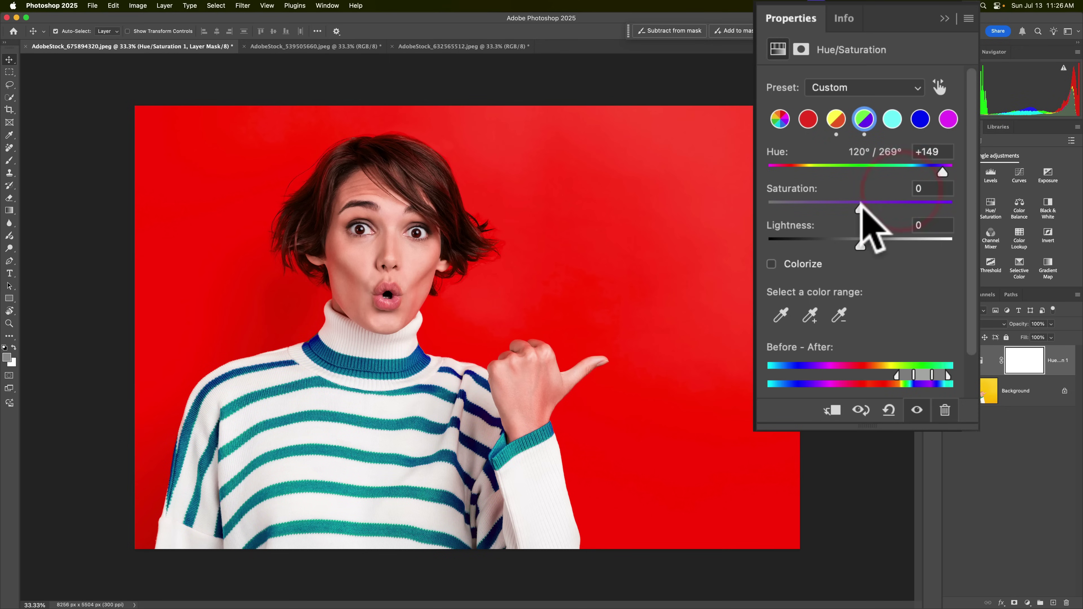
left_click_drag(860, 209, 918, 208)
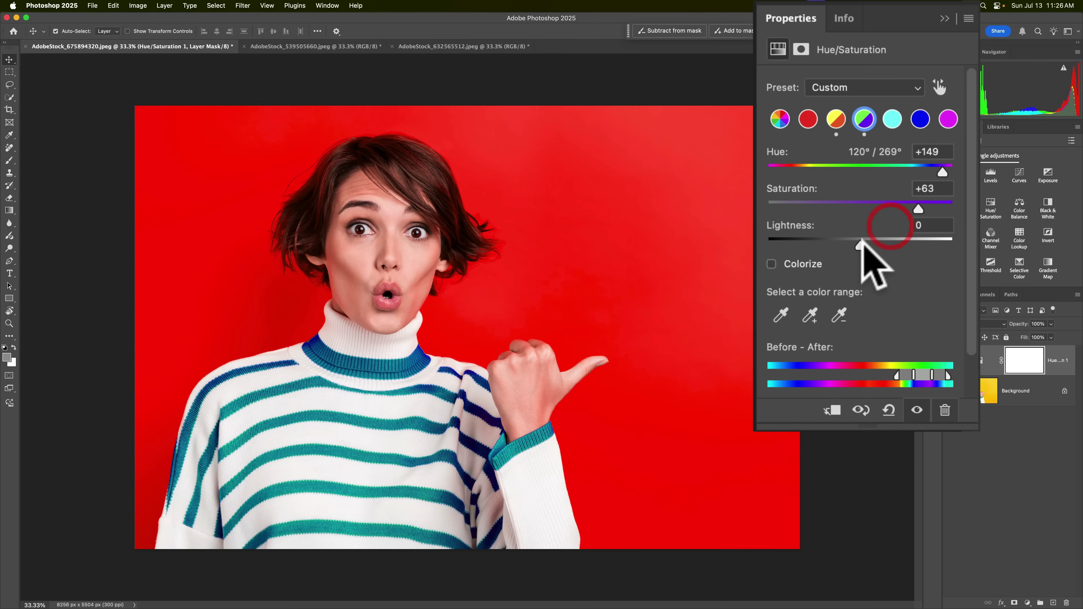
left_click_drag(860, 246, 804, 242)
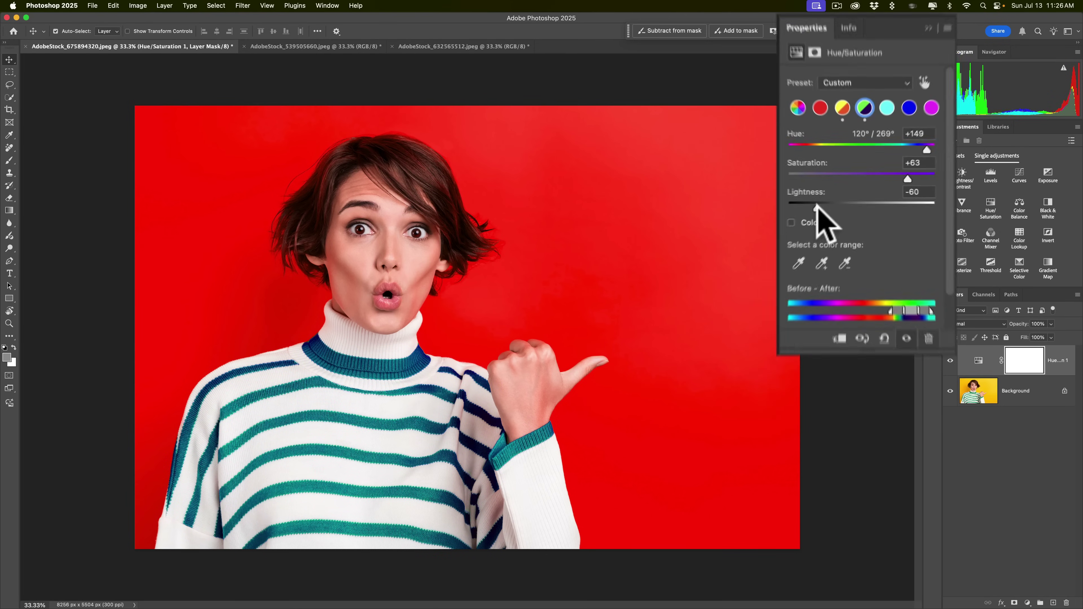
Collapse Properties and toggle the Hue/Saturation layer's visibility to compare before and after.
left_click(906, 85)
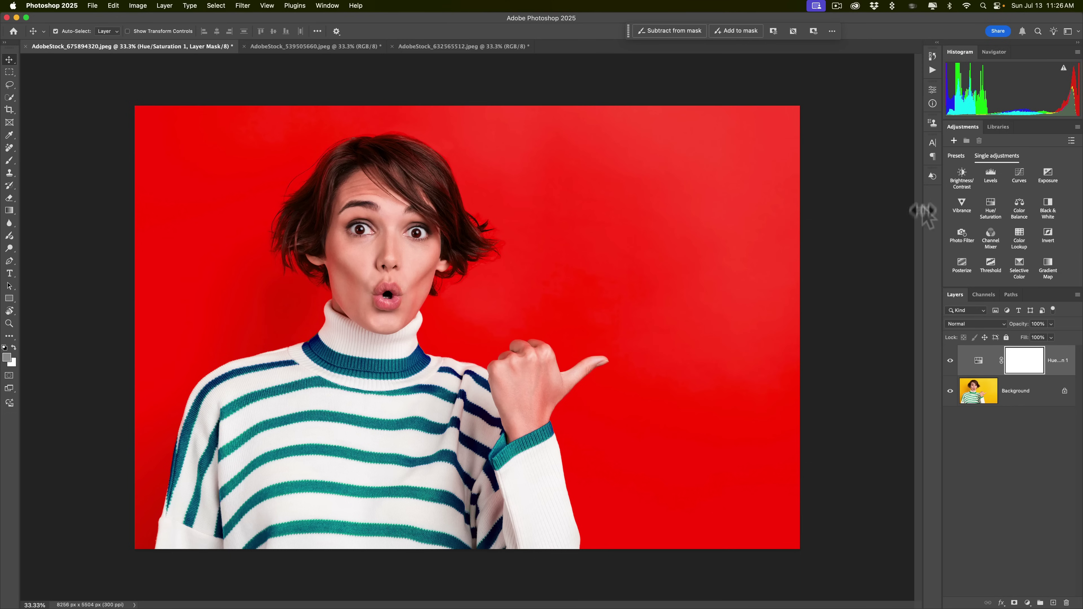
left_click(950, 360)
left_click(950, 360)
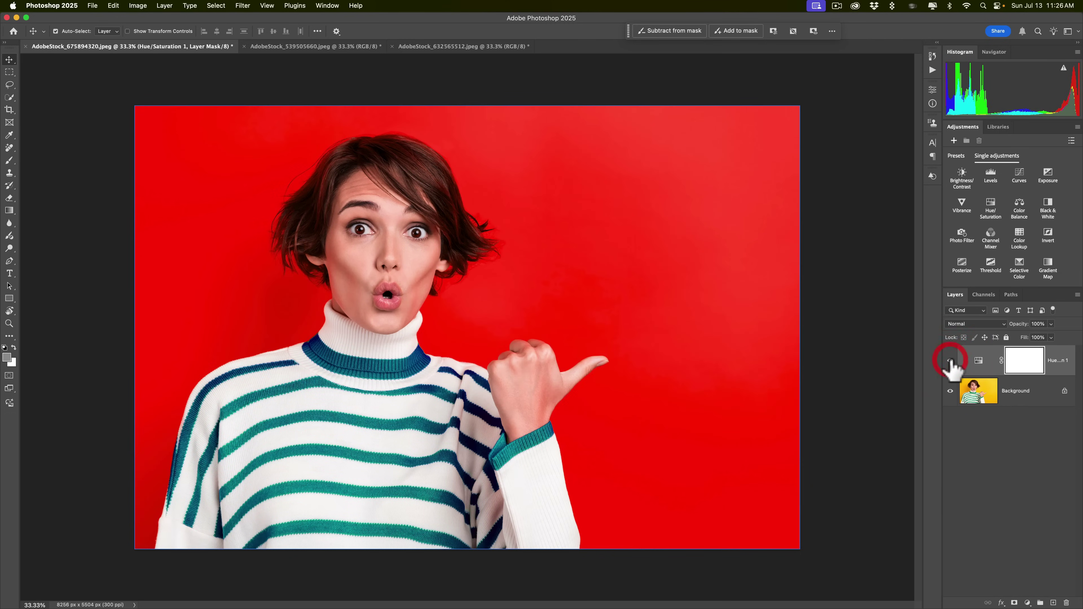
left_click(950, 361)
left_click(950, 360)
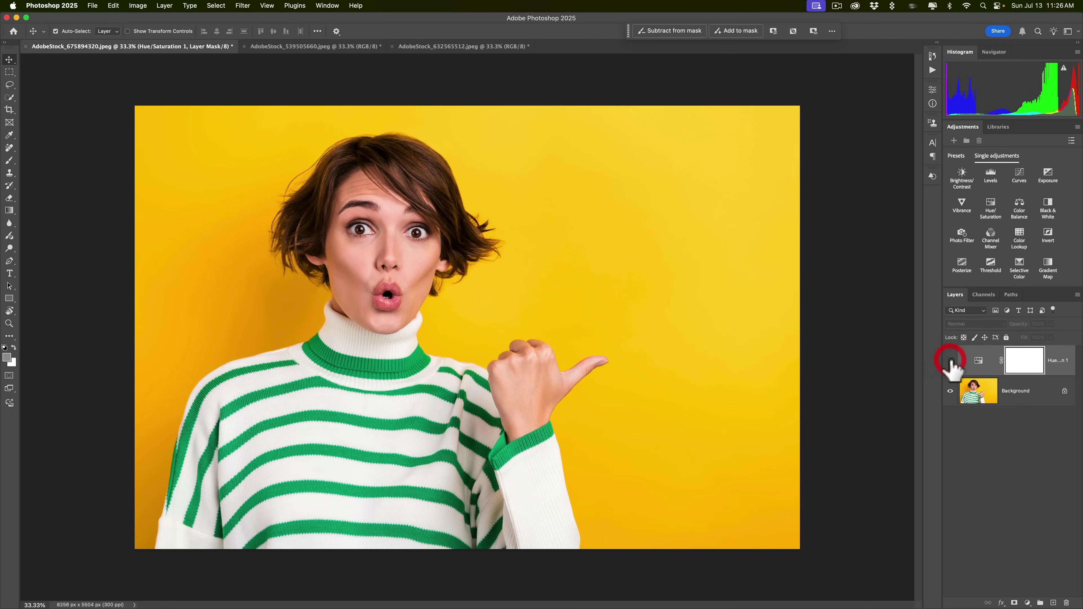
left_click(950, 360)
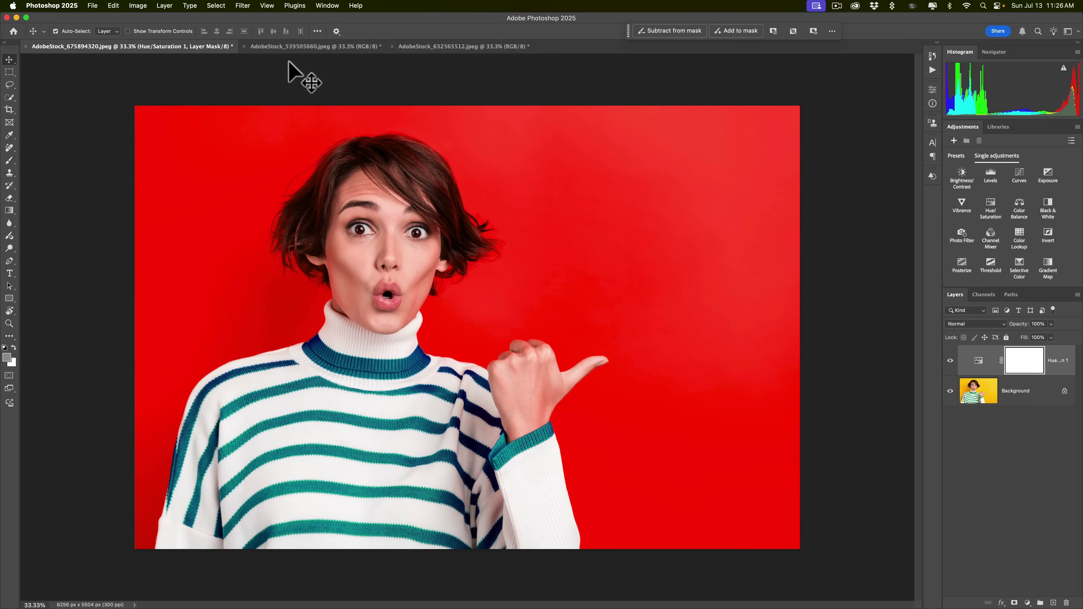
On the red-shirt portrait, try a Reds hue shift on a Hue/Saturation layer, then delete it.
left_click(280, 46)
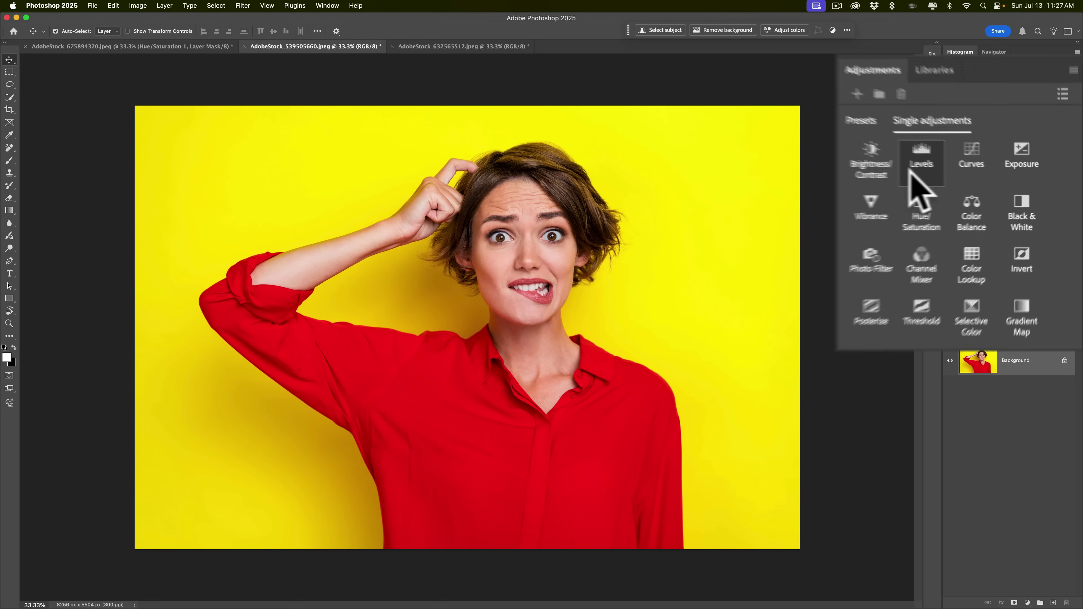
left_click(986, 202)
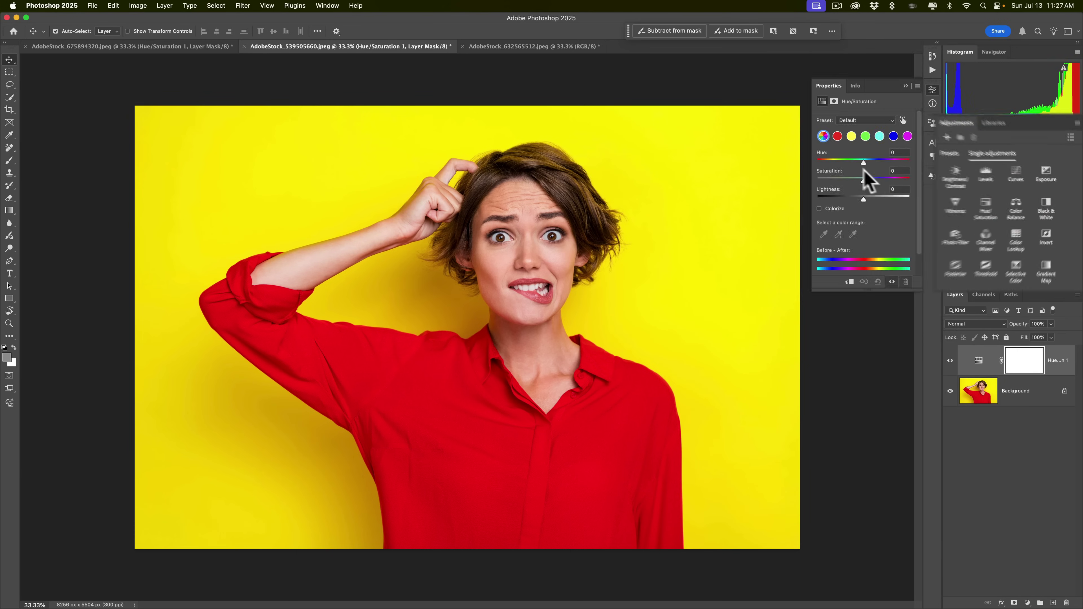
left_click(806, 115)
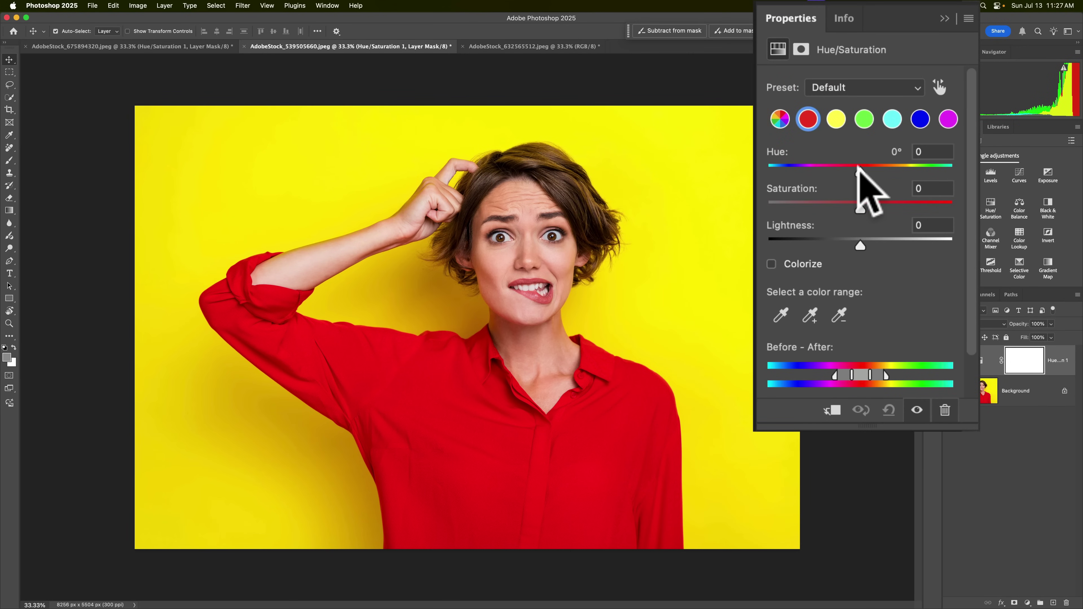
left_click_drag(859, 169, 821, 168)
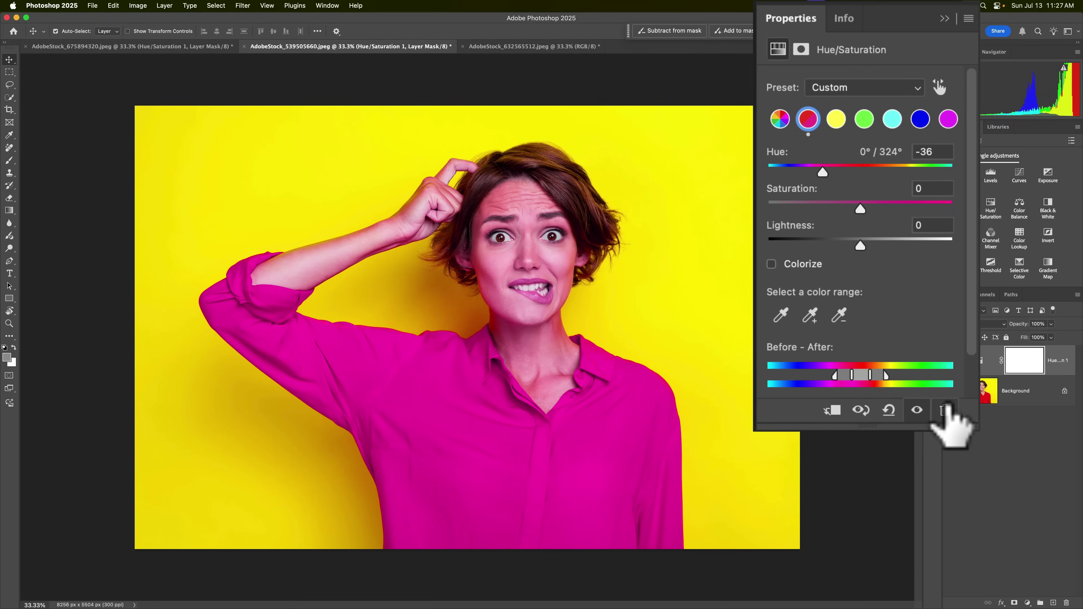
left_click(944, 410)
left_click(909, 88)
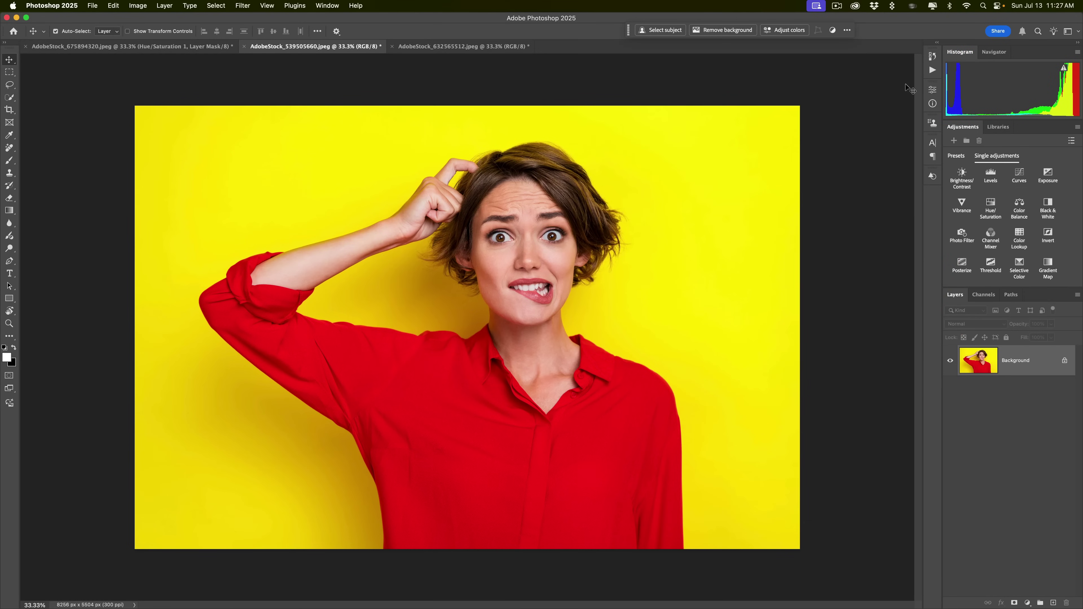
Use Object Selection's Select People to select the woman's Upper clothes, her red shirt.
left_click(905, 86)
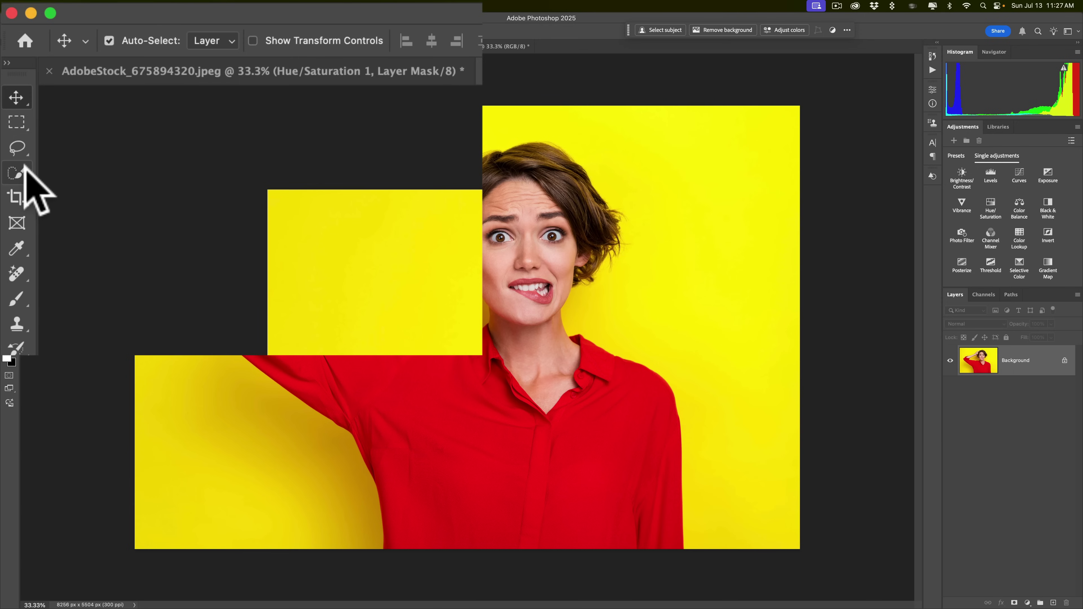
left_click(23, 168)
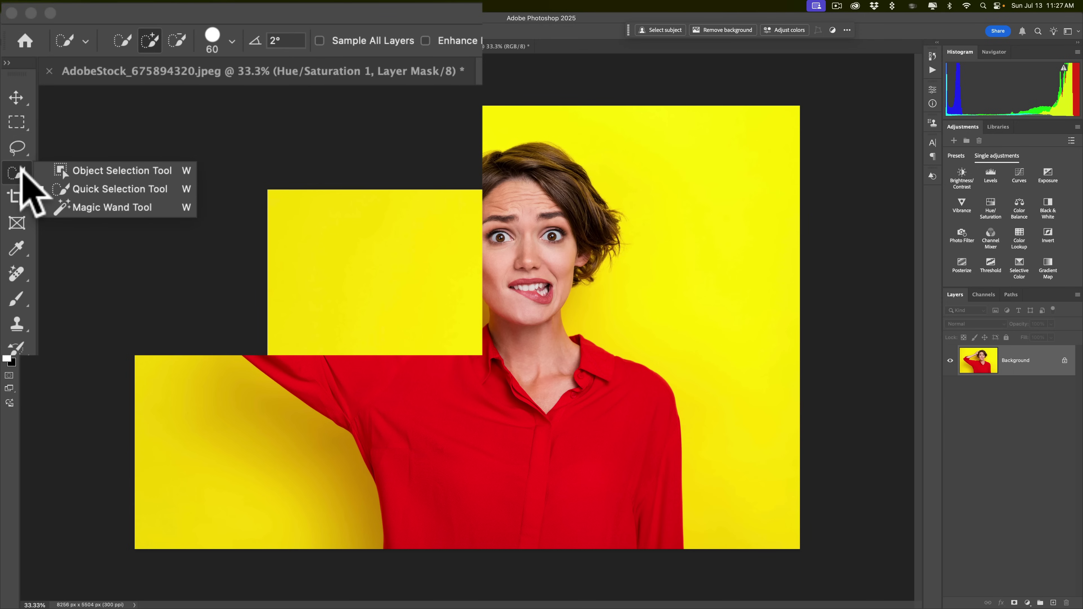
left_click(94, 167)
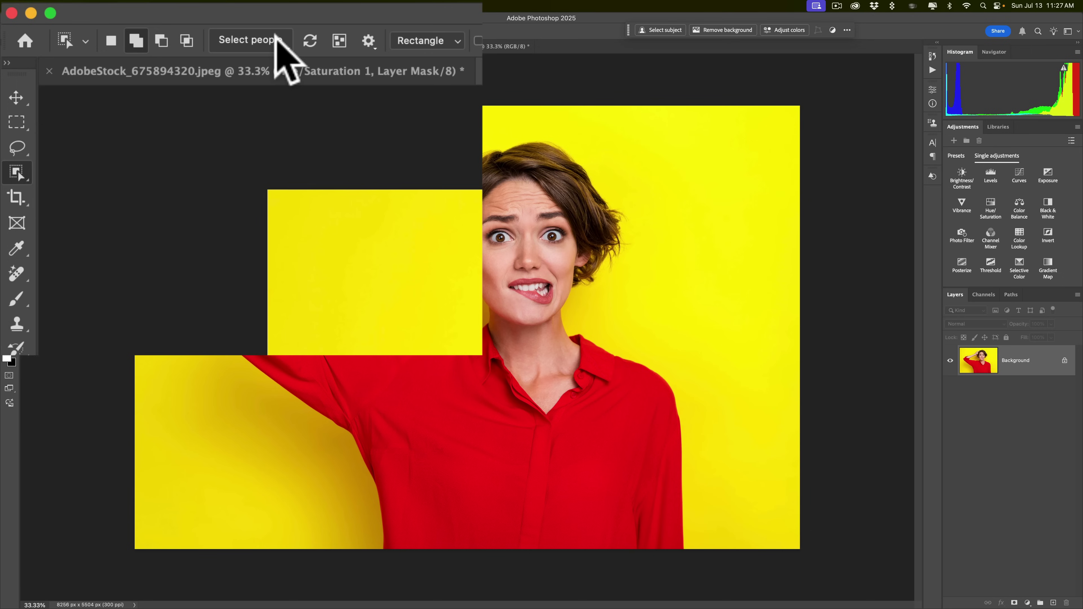
left_click(279, 39)
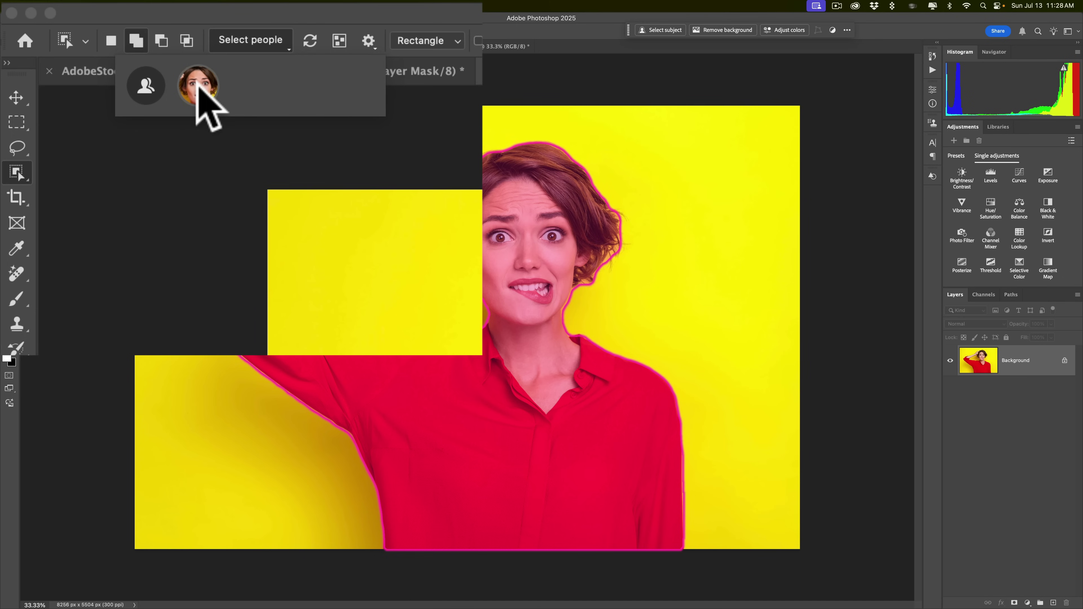
left_click(199, 83)
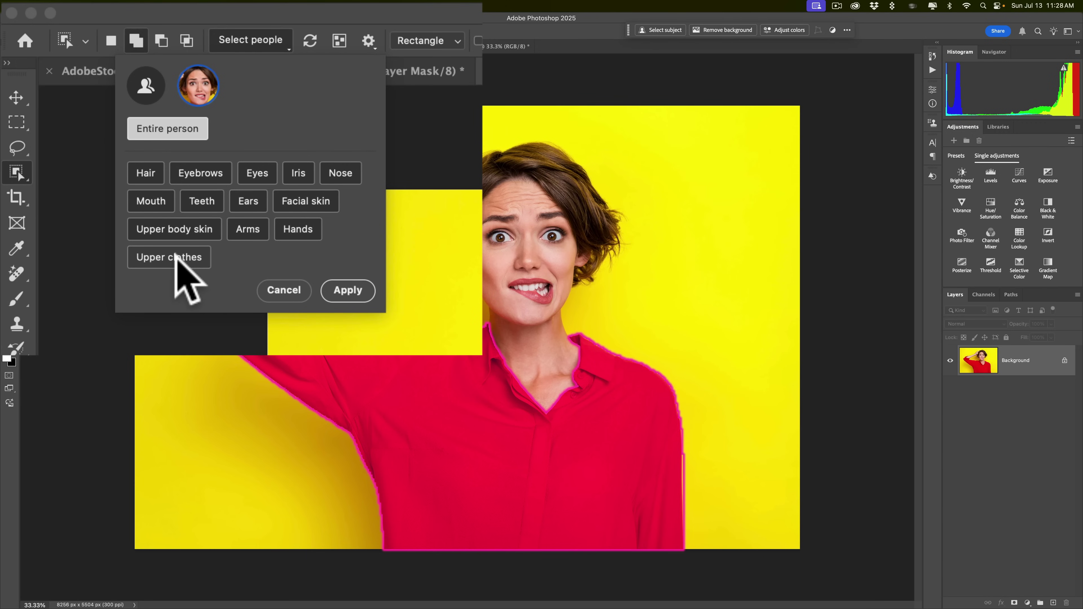
left_click(175, 256)
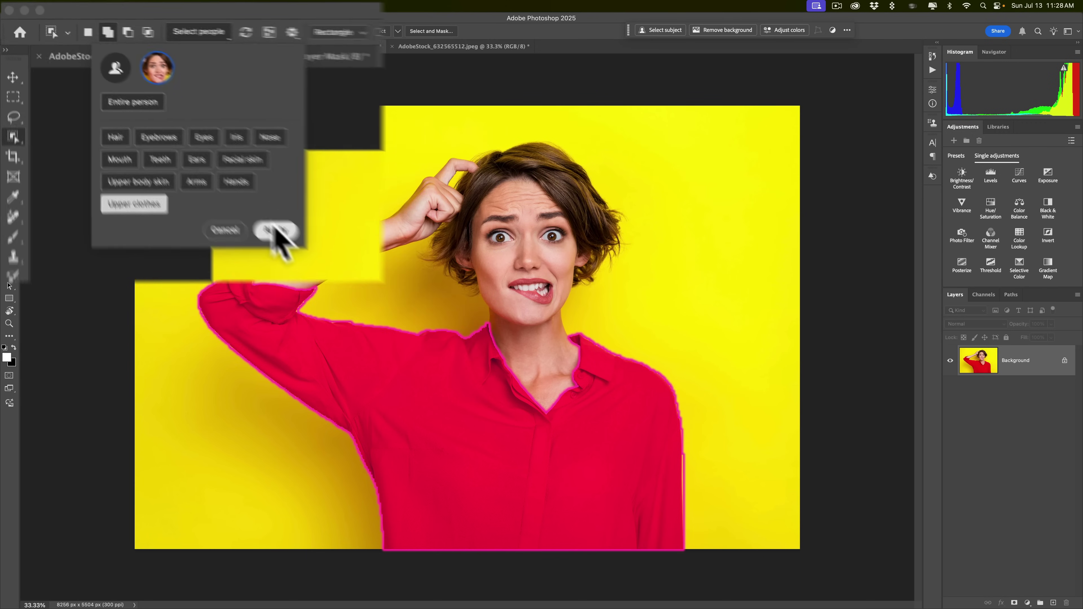
left_click(346, 289)
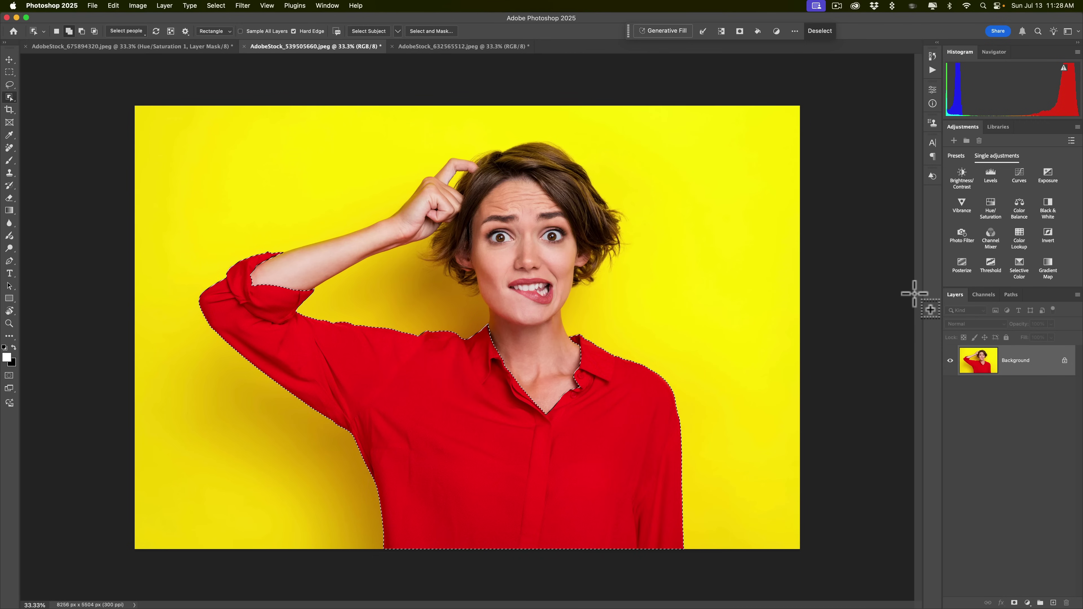
Add a shirt-masked Hue/Saturation layer with Hue −90 and Lightness +10, making the shirt purple.
left_click(8, 60)
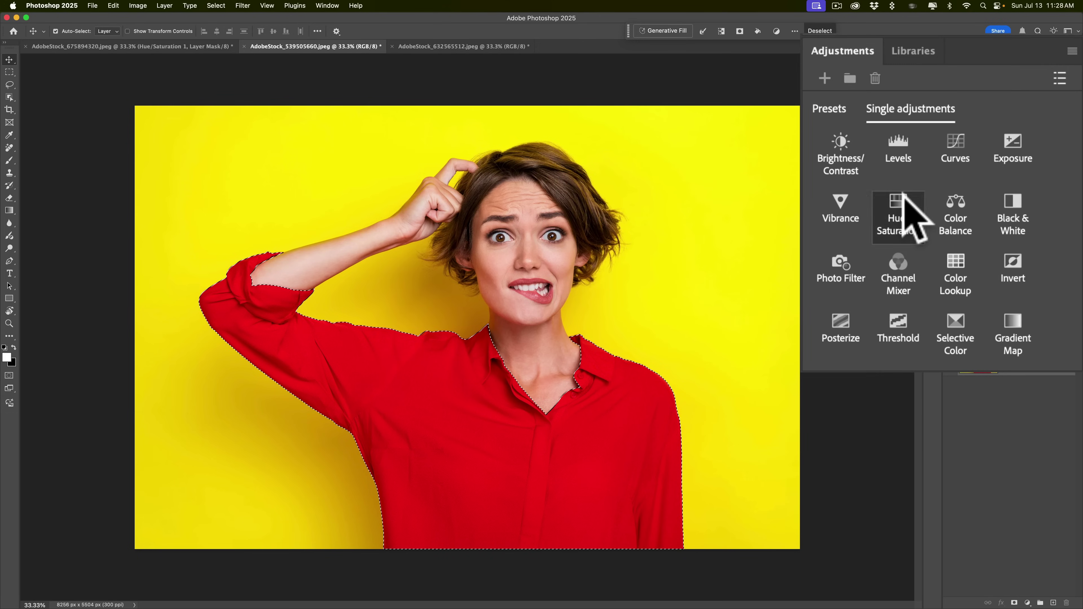
left_click(989, 206)
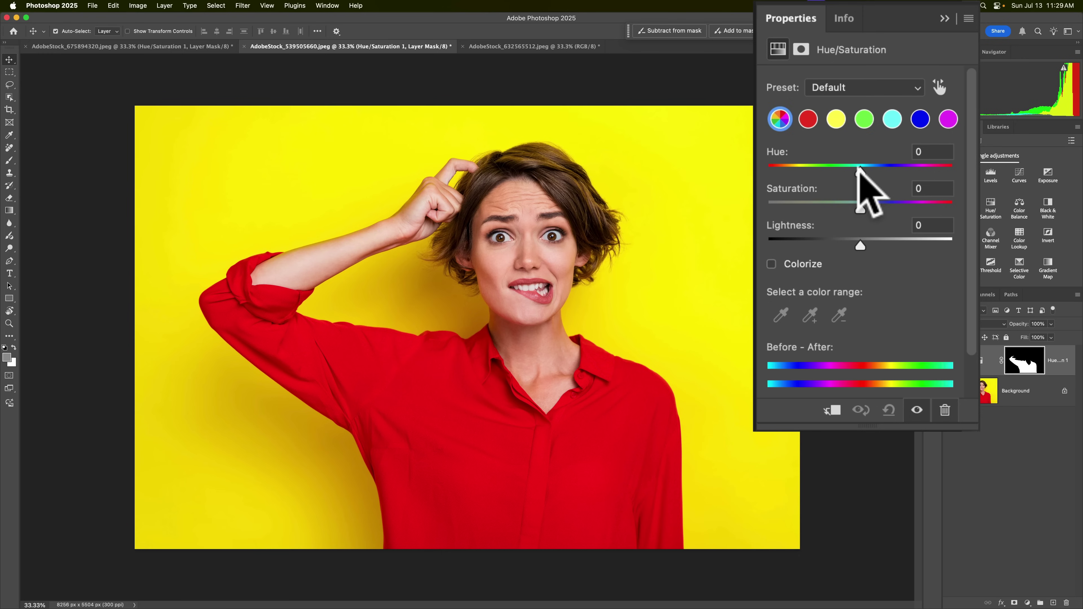
left_click_drag(860, 168, 910, 169)
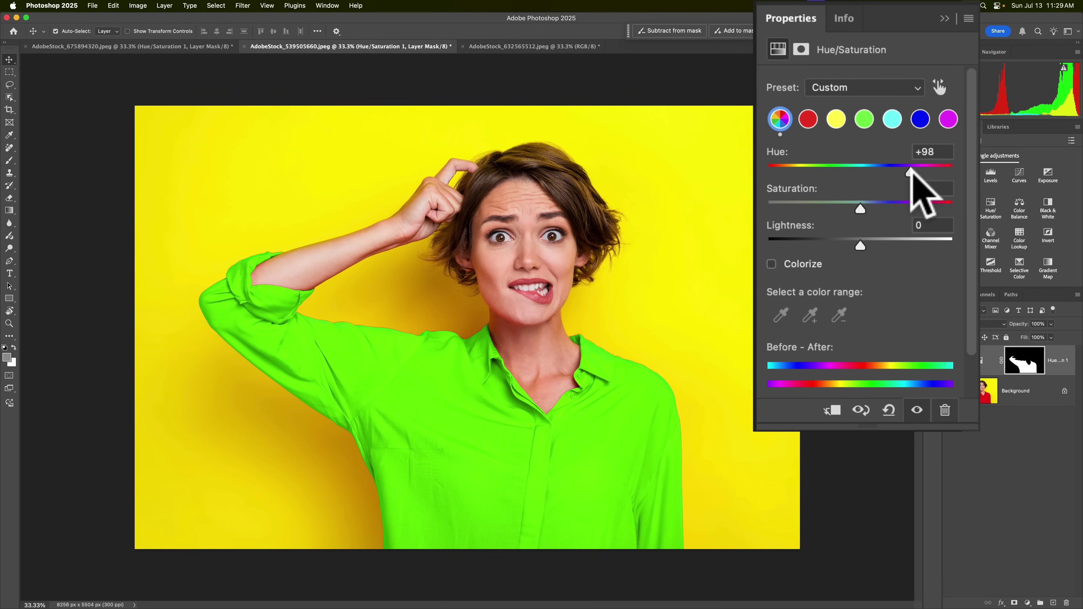
left_click_drag(911, 173, 813, 173)
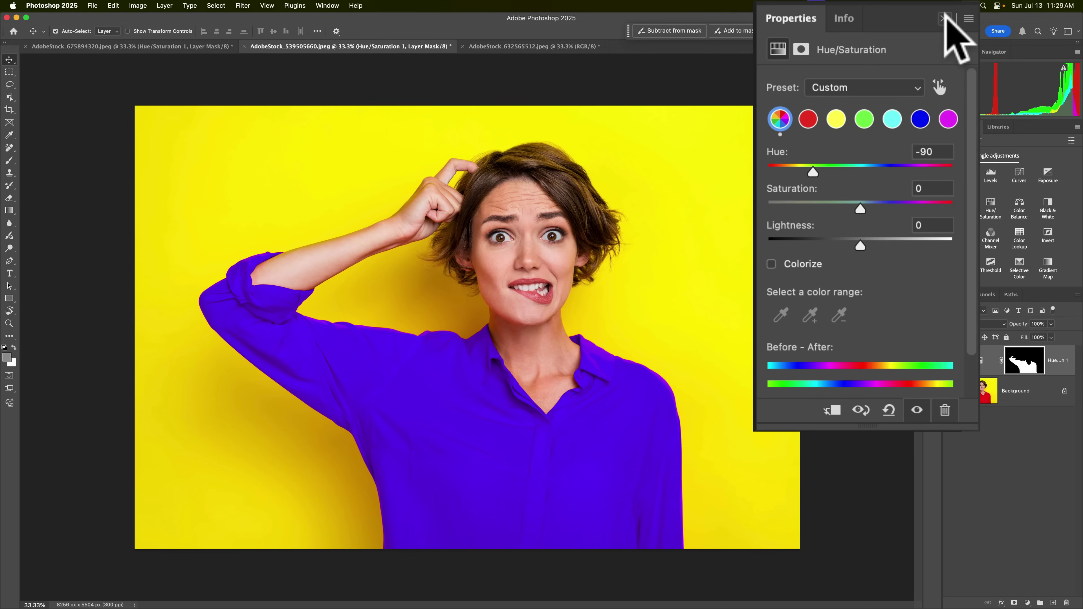
mouse_move(861, 246)
left_mouse_down()
mouse_move(883, 242)
mouse_move(869, 242)
left_mouse_up()
Collapse Properties and toggle the layer's visibility to compare the purple shirt with the red original.
left_click(943, 19)
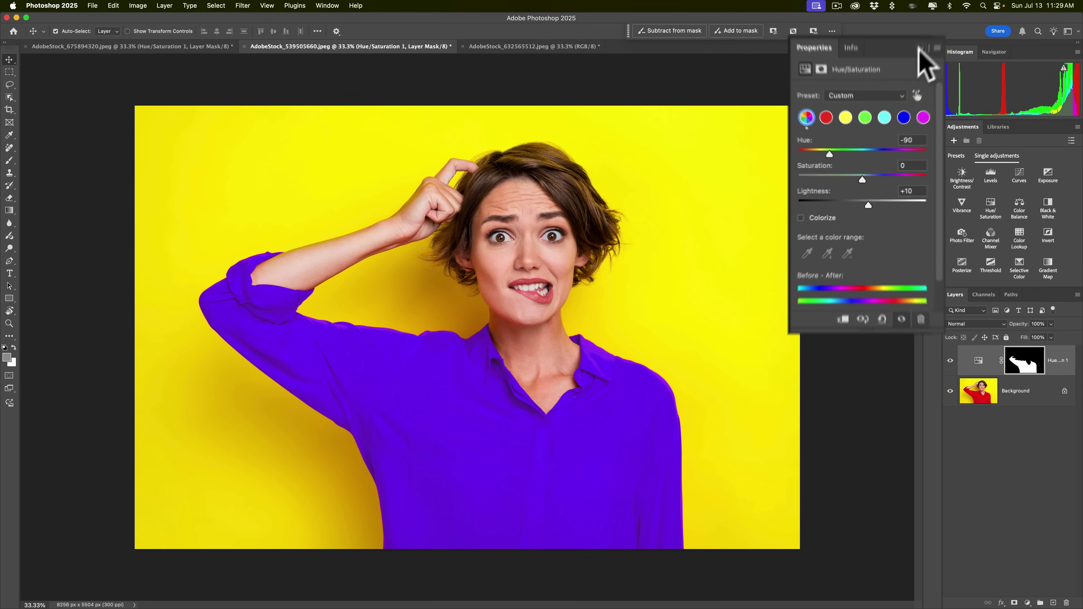
left_click(950, 361)
left_click(949, 361)
left_click(950, 362)
left_click(950, 362)
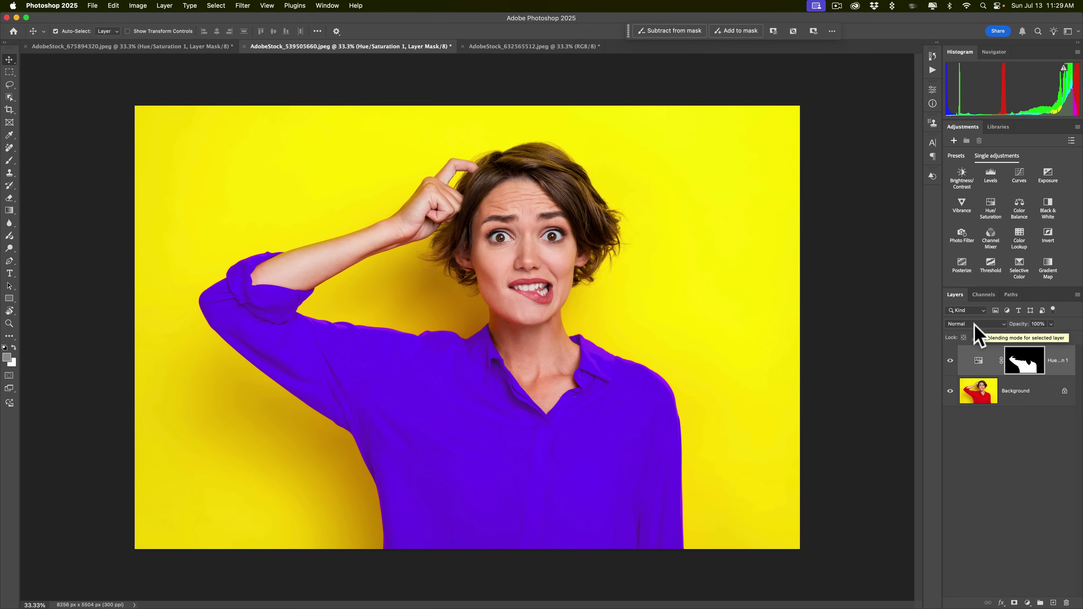
Open the purple-background portrait, trial a Blues Hue +42 adjustment layer, then delete it.
left_click(514, 46)
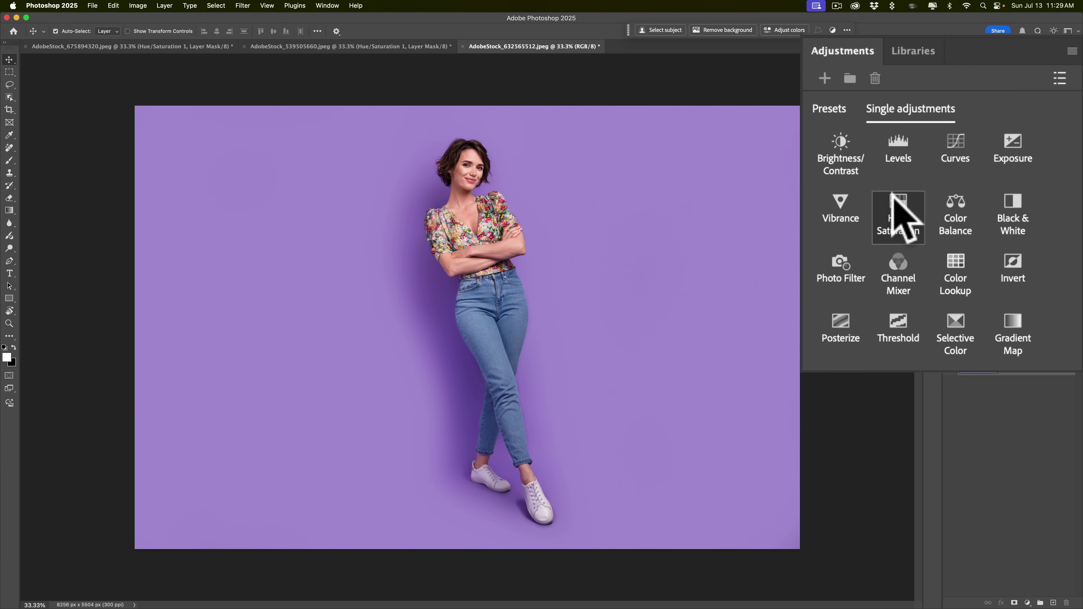
left_click(939, 209)
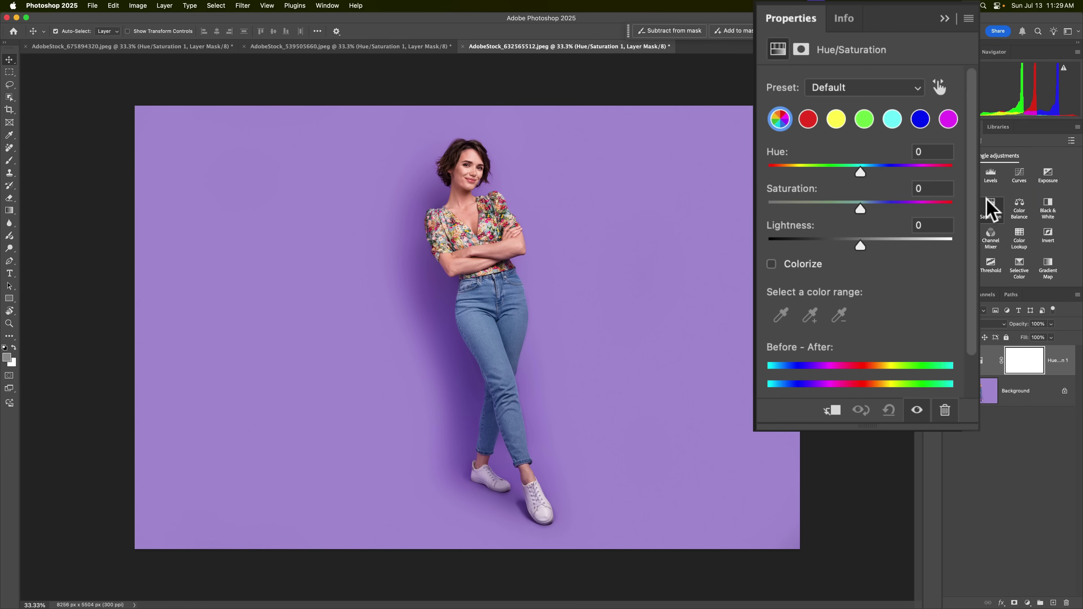
left_click(922, 119)
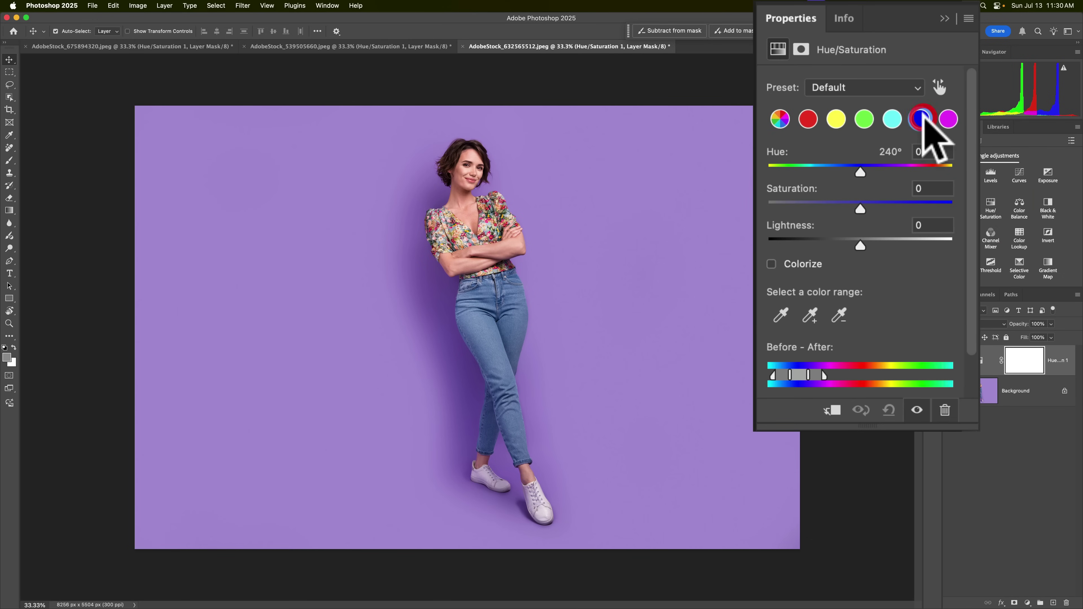
left_click_drag(860, 170, 903, 171)
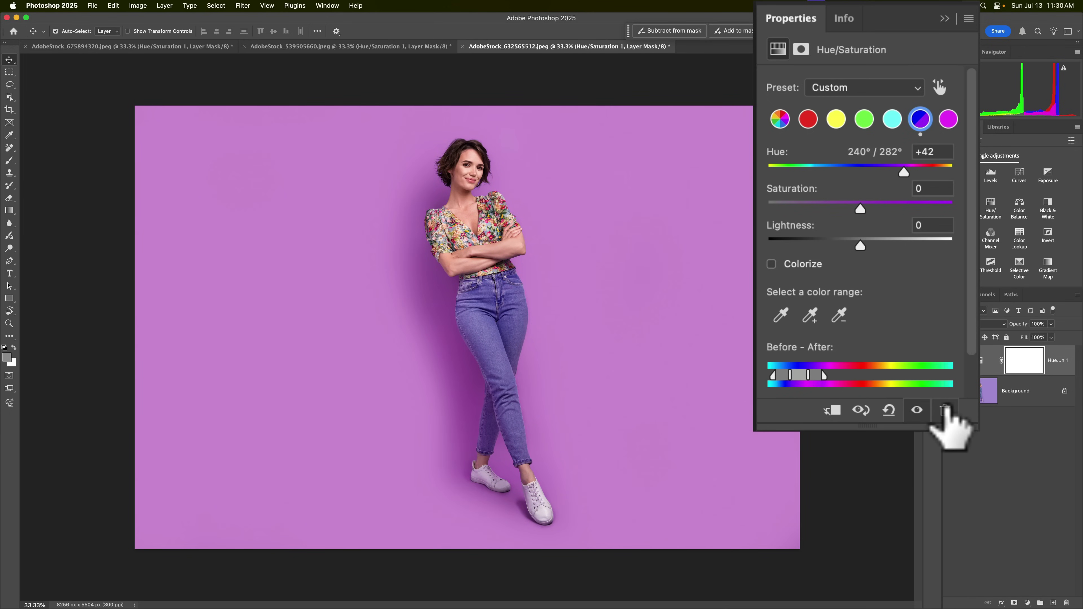
left_click(944, 411)
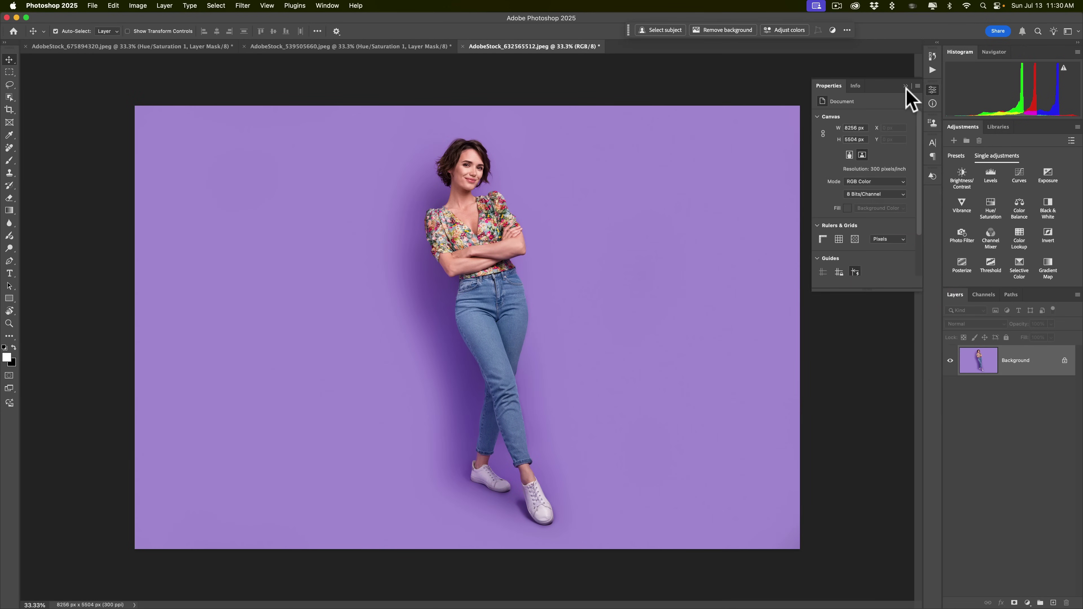
Close the Properties panel and reset the contextual task bar to its default position.
left_click(906, 86)
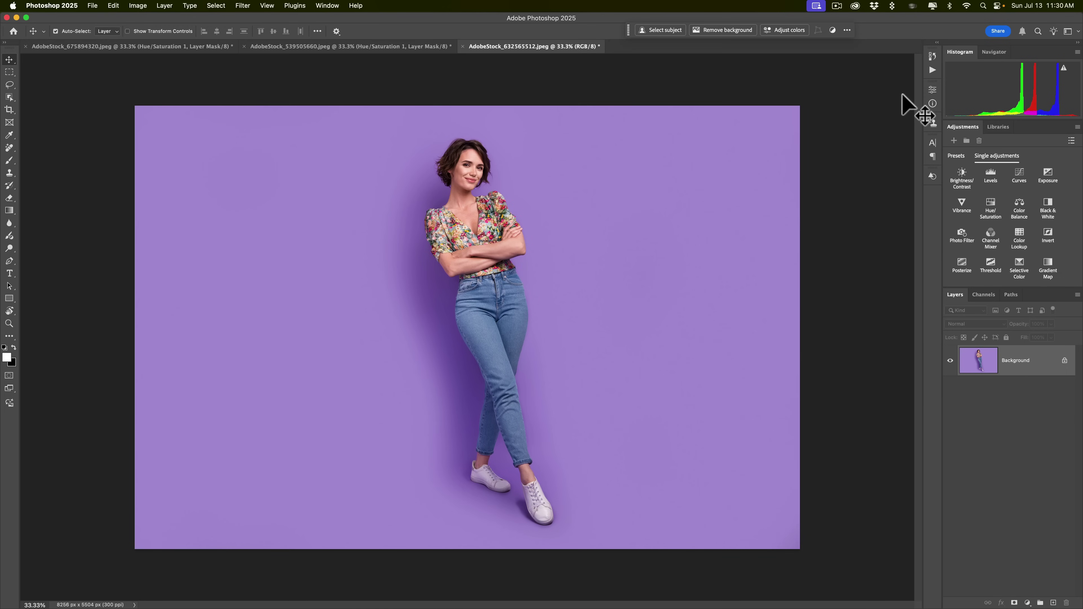
left_click_drag(902, 102, 832, 96)
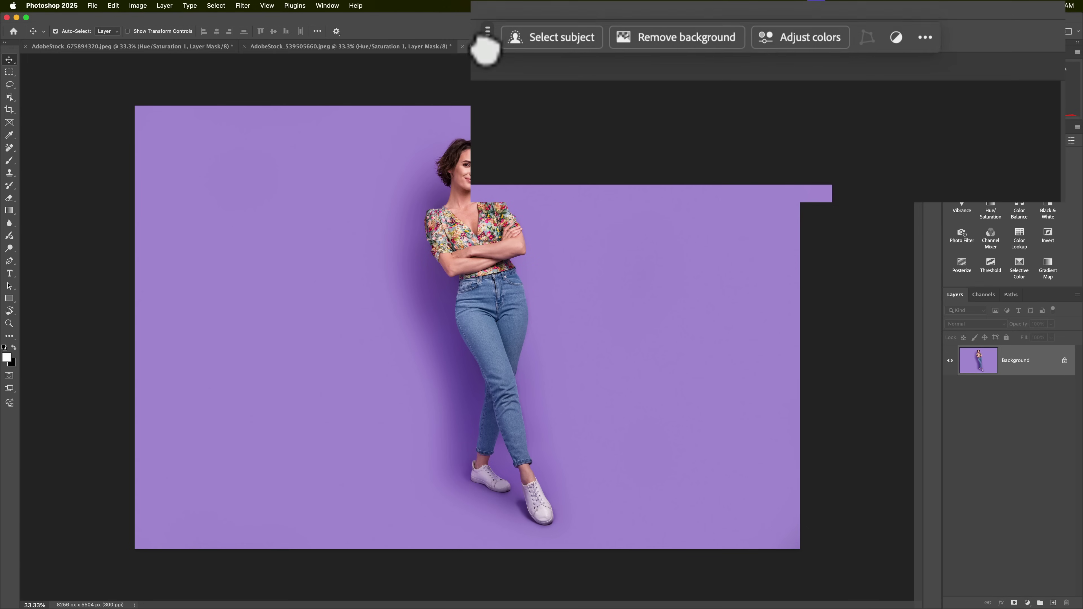
left_click_drag(486, 51, 491, 34)
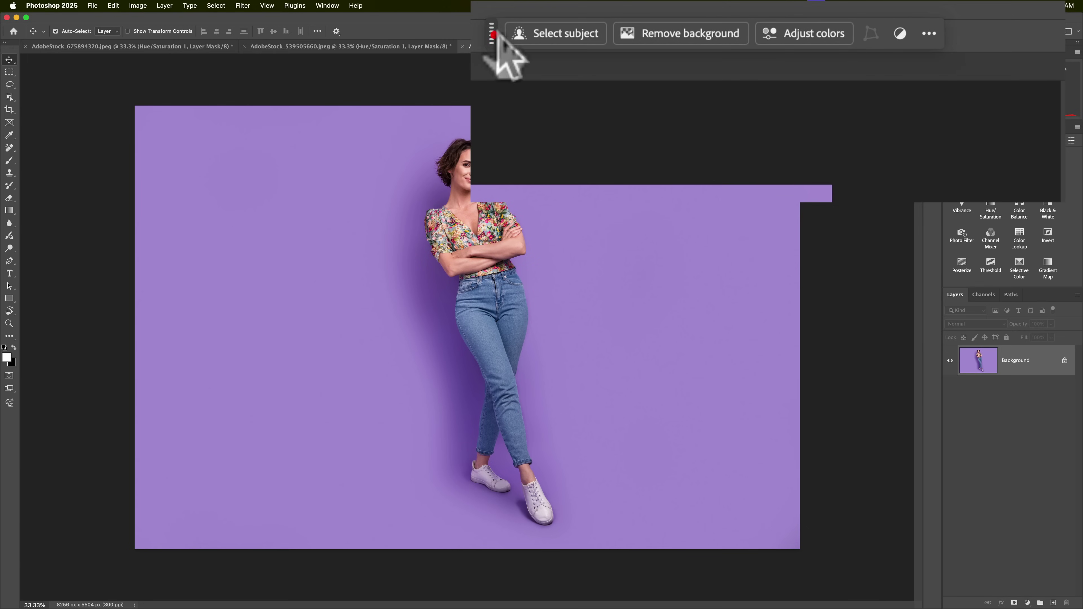
left_click(929, 33)
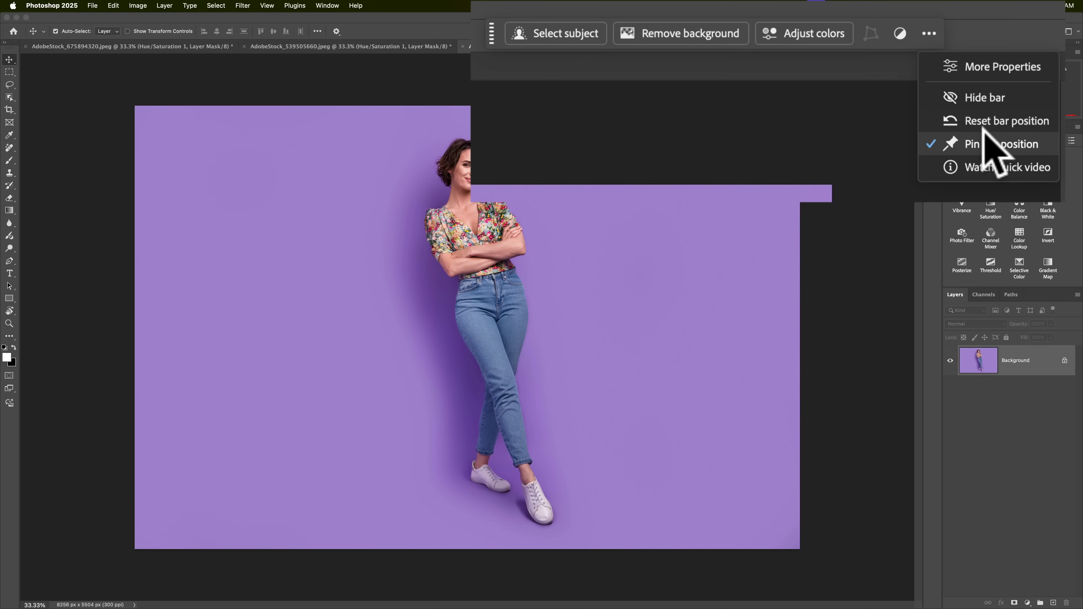
left_click(774, 46)
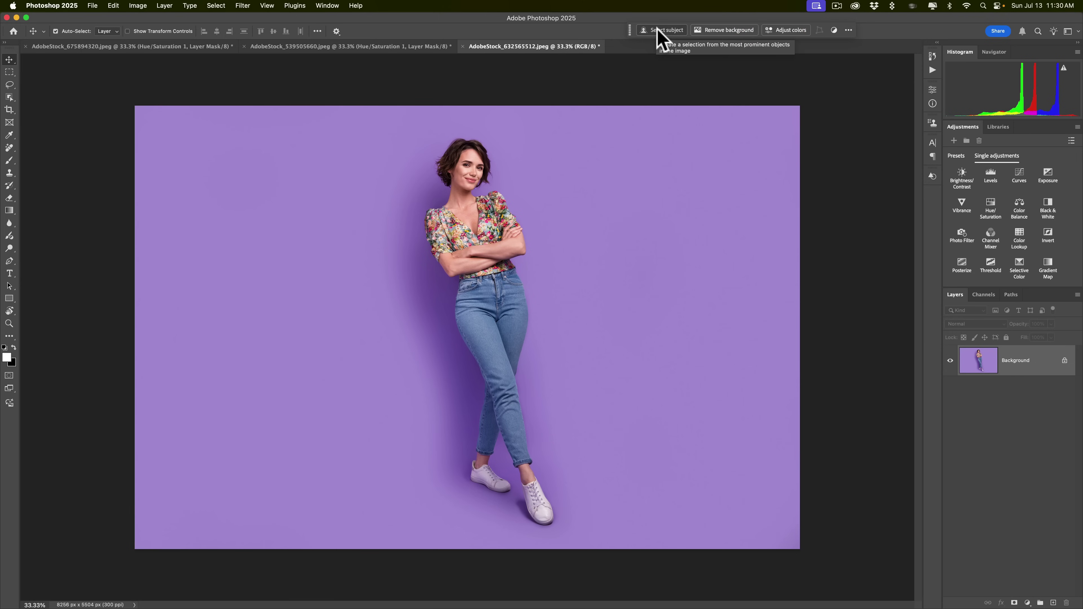
Run Select > Subject, then switch to the Object Selection tool with W.
left_click(216, 6)
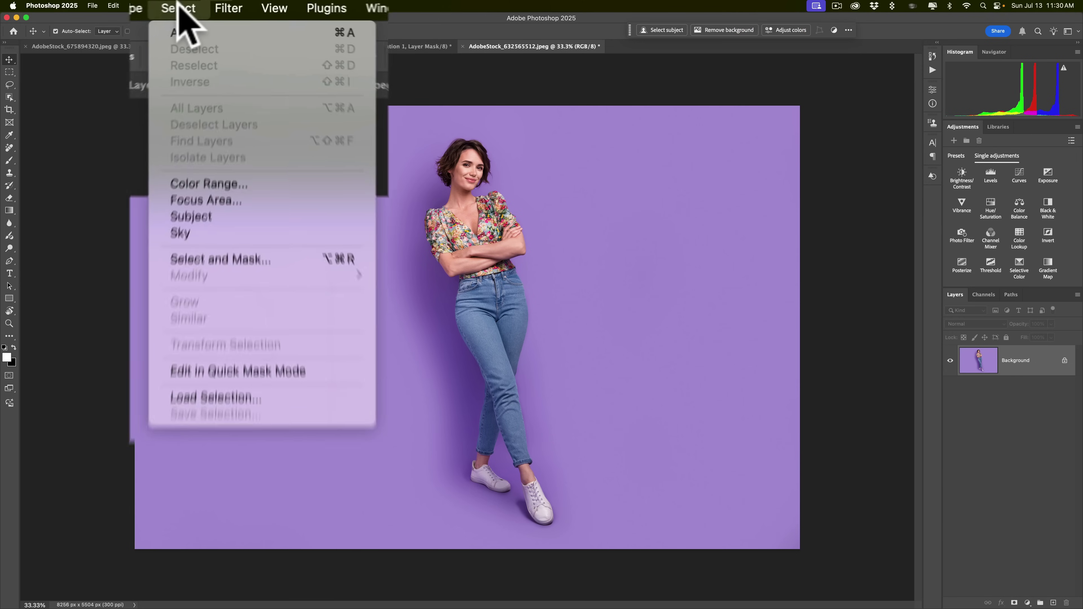
left_click(186, 230)
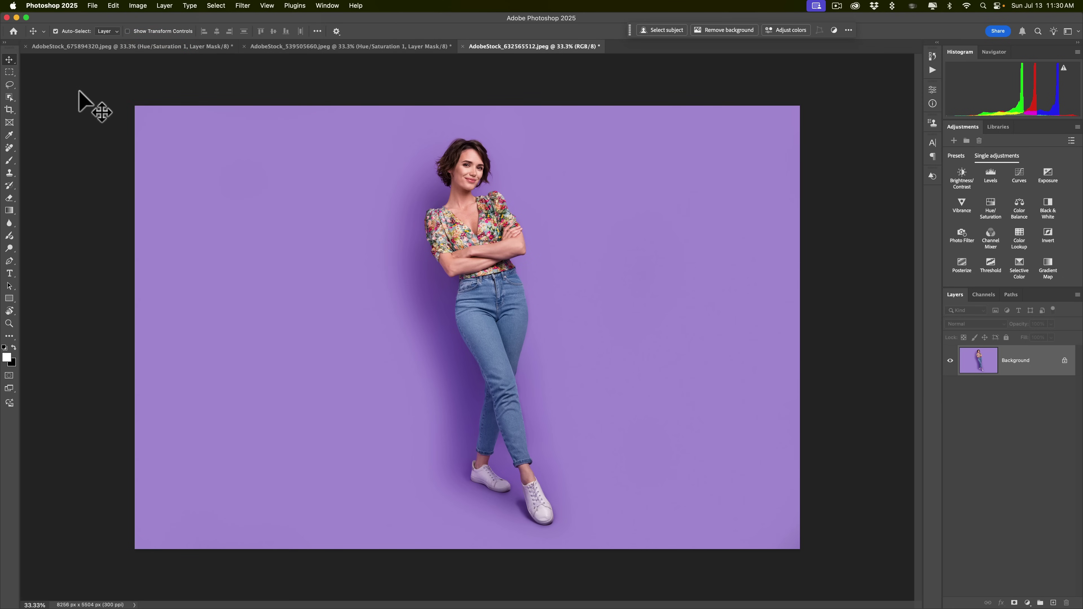
key("w")
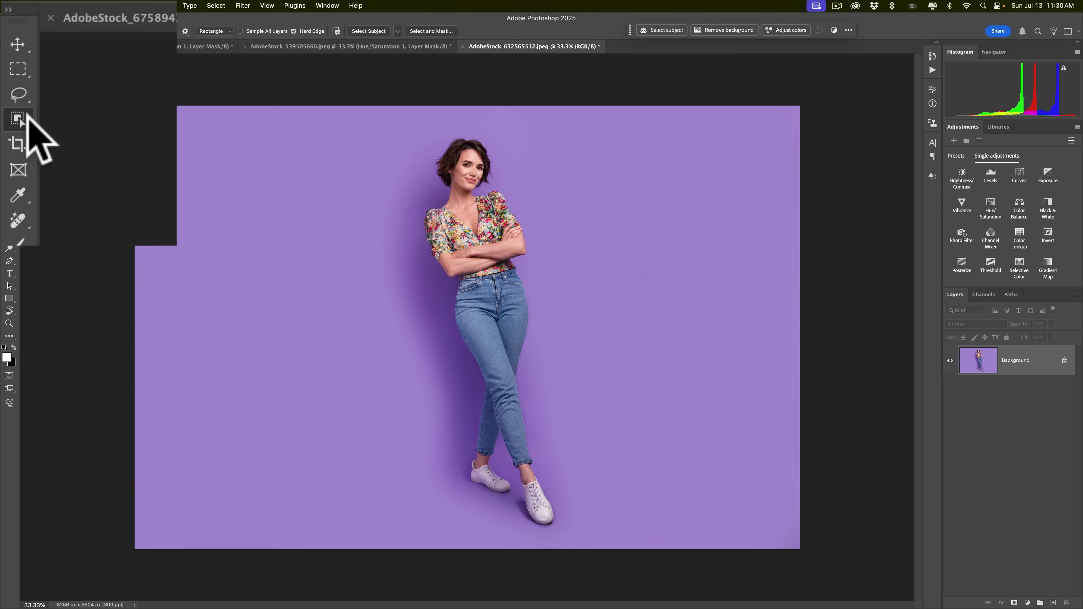
Switch to the Quick Selection Tool and view Select Subject's Device/Cloud processing choices, leaving them unchanged.
right_click(25, 119)
left_click(76, 136)
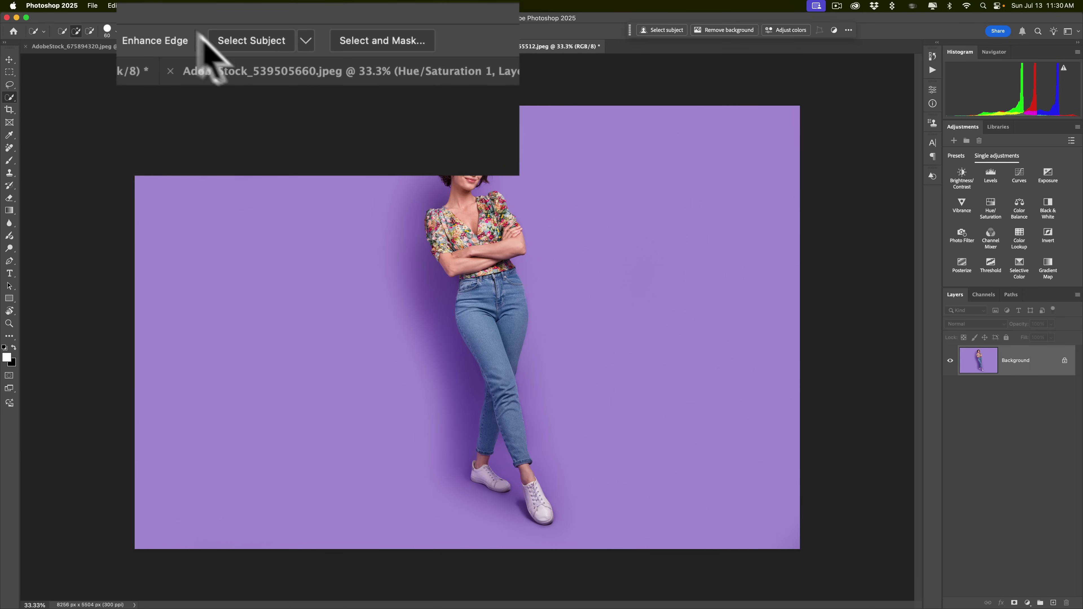
left_click(306, 38)
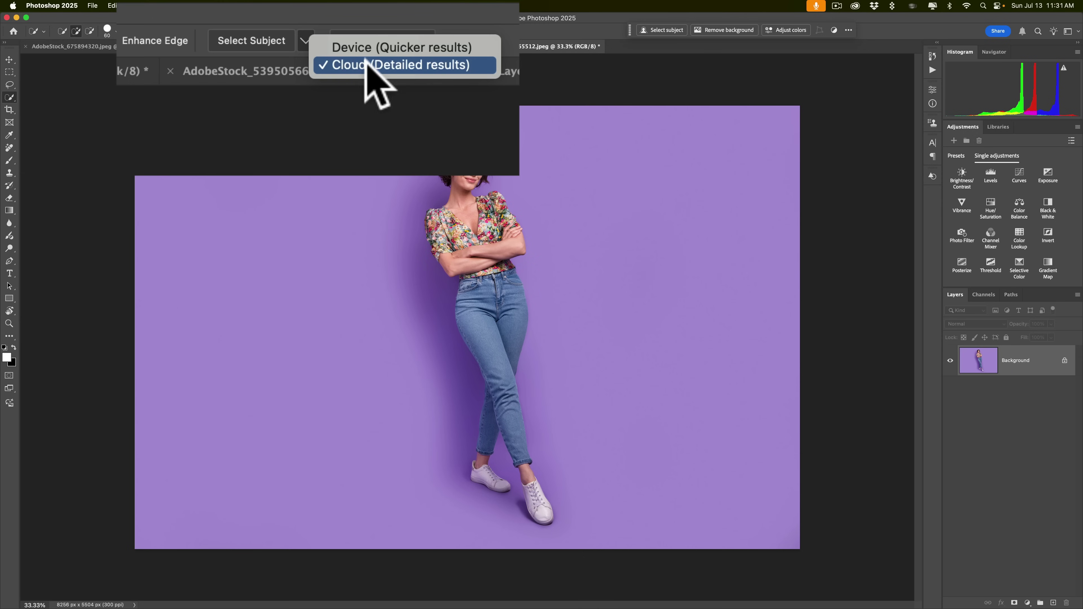
left_click(295, 12)
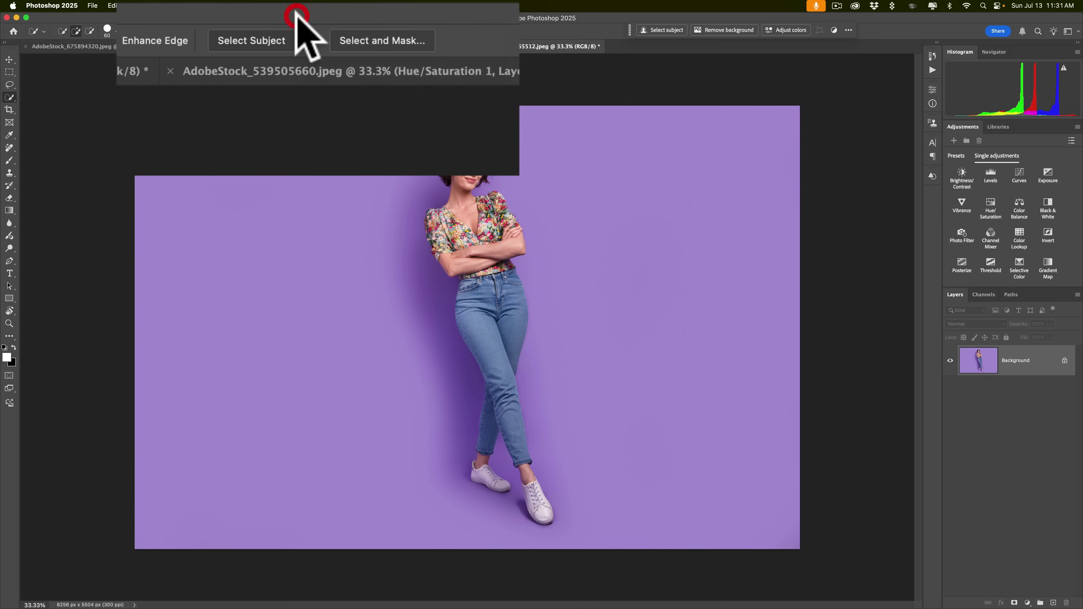
left_click(50, 5)
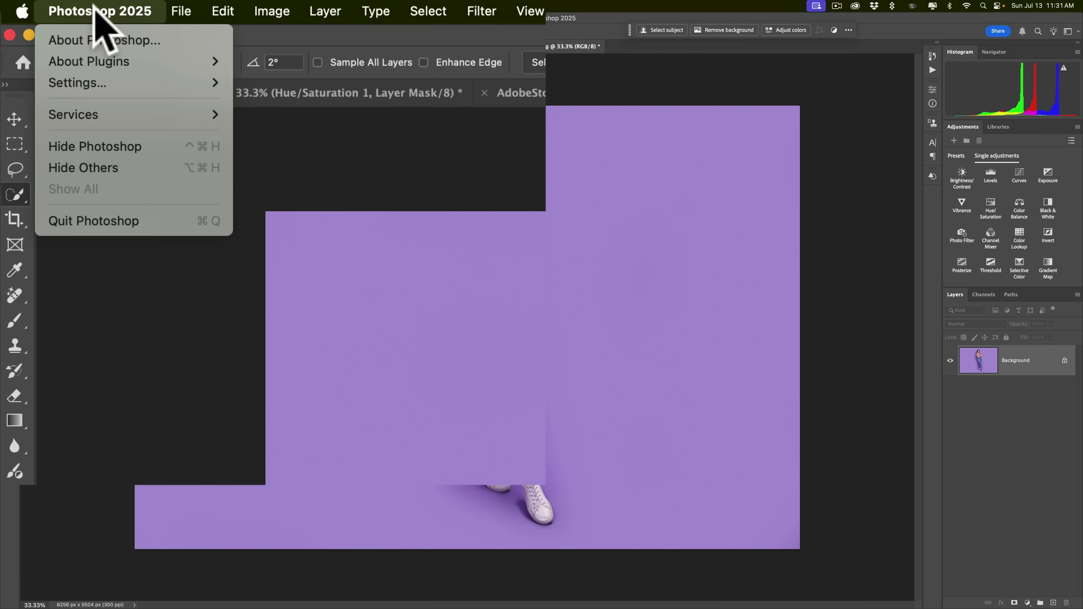
mouse_move(92, 84)
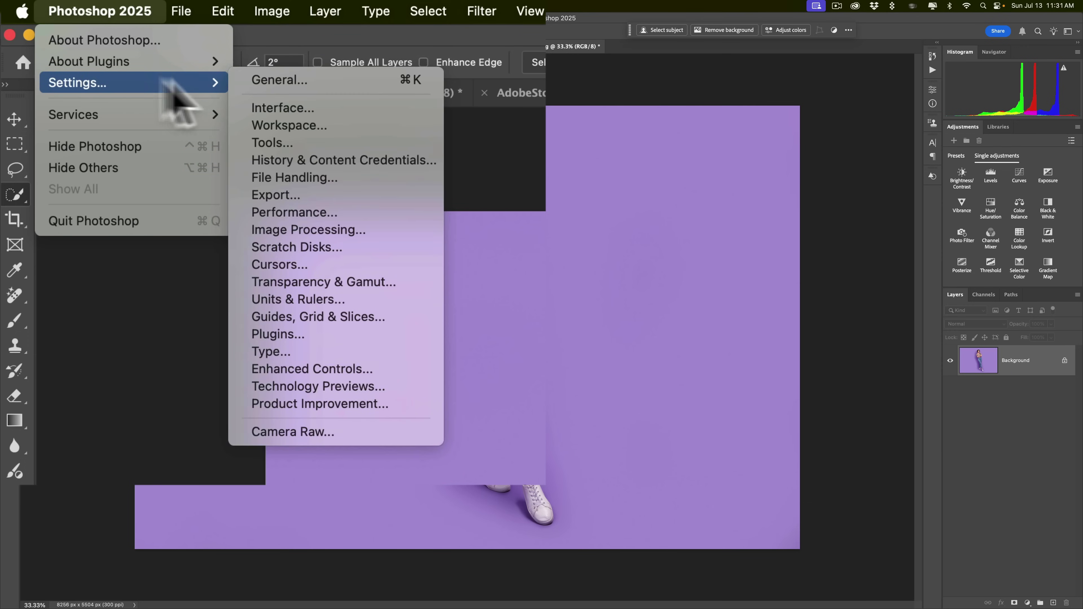
left_click(294, 231)
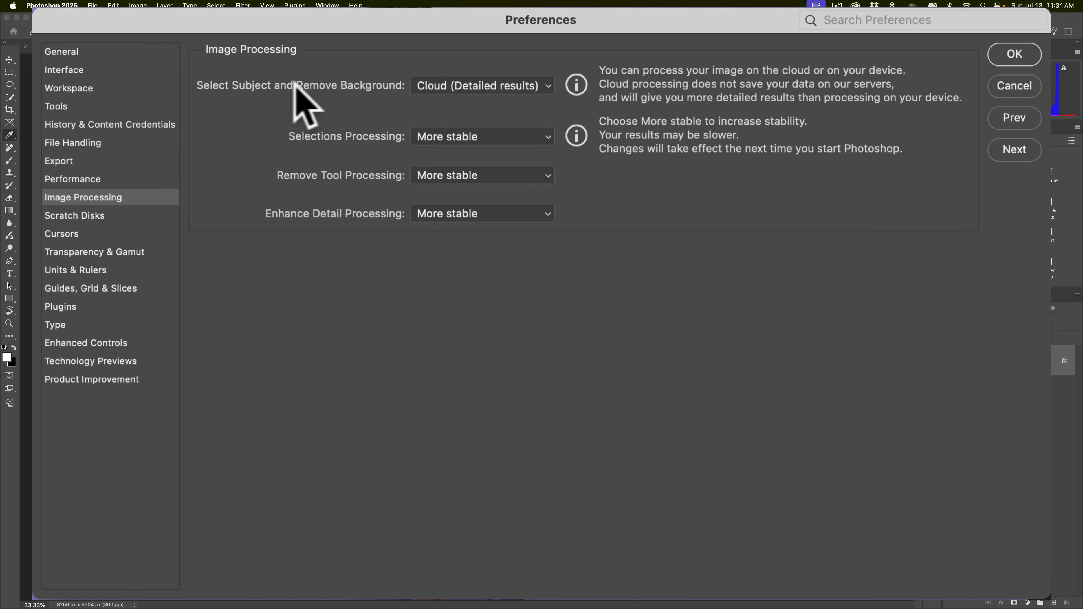
left_click(468, 86)
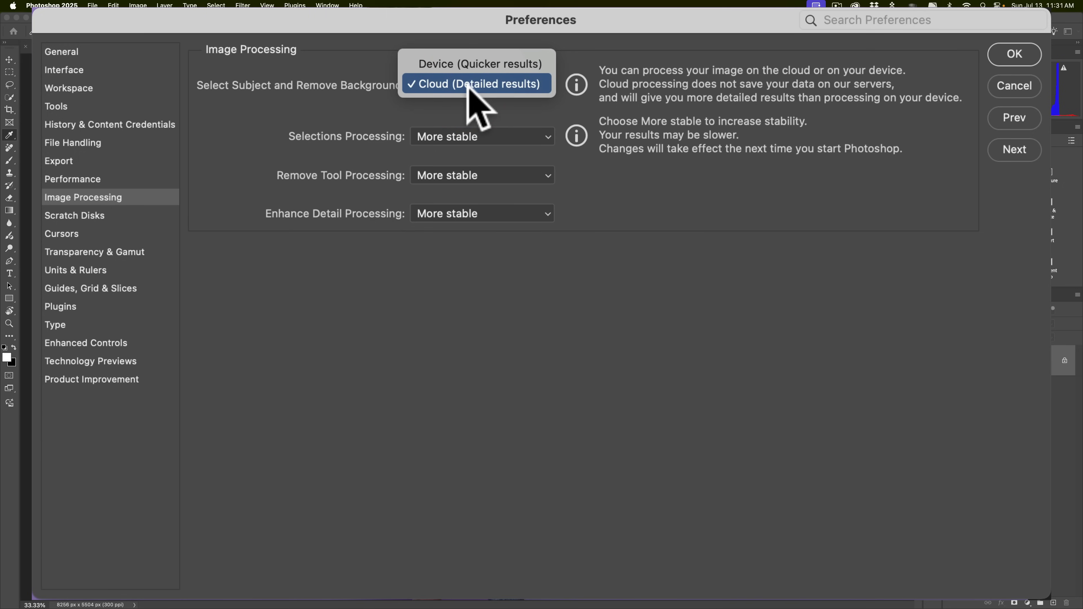
left_click(469, 85)
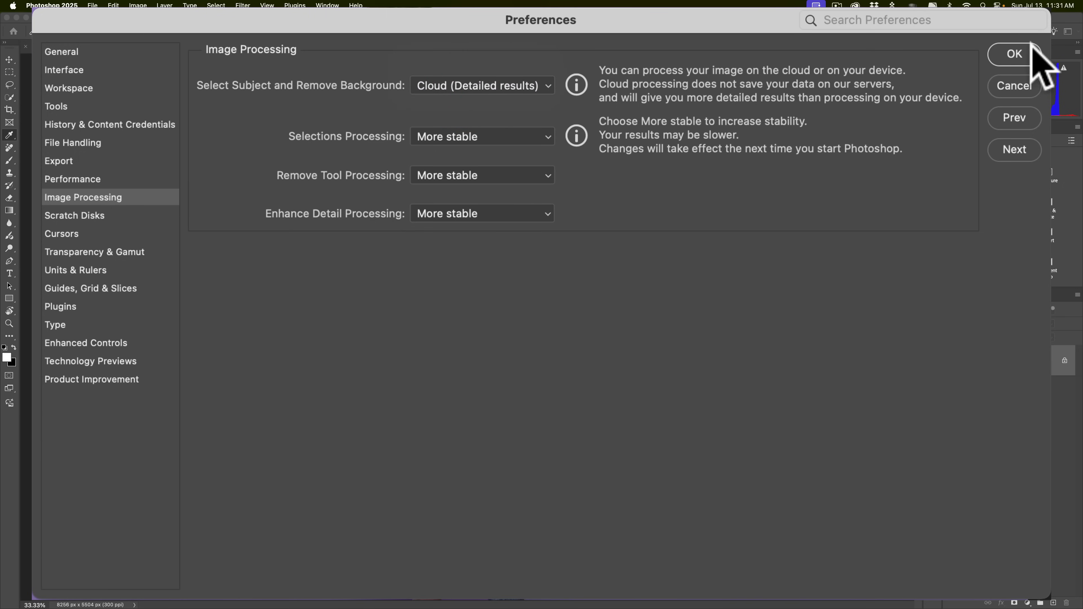
left_click(1014, 53)
key("w")
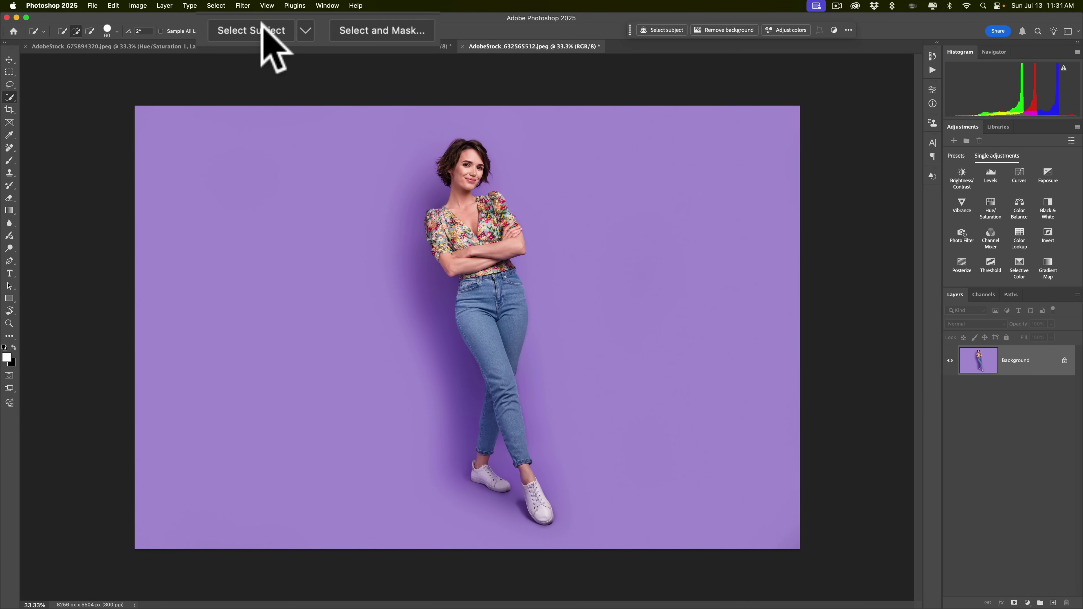
Select the woman with Select Subject, then open Select > Select and Mask.
left_click(289, 30)
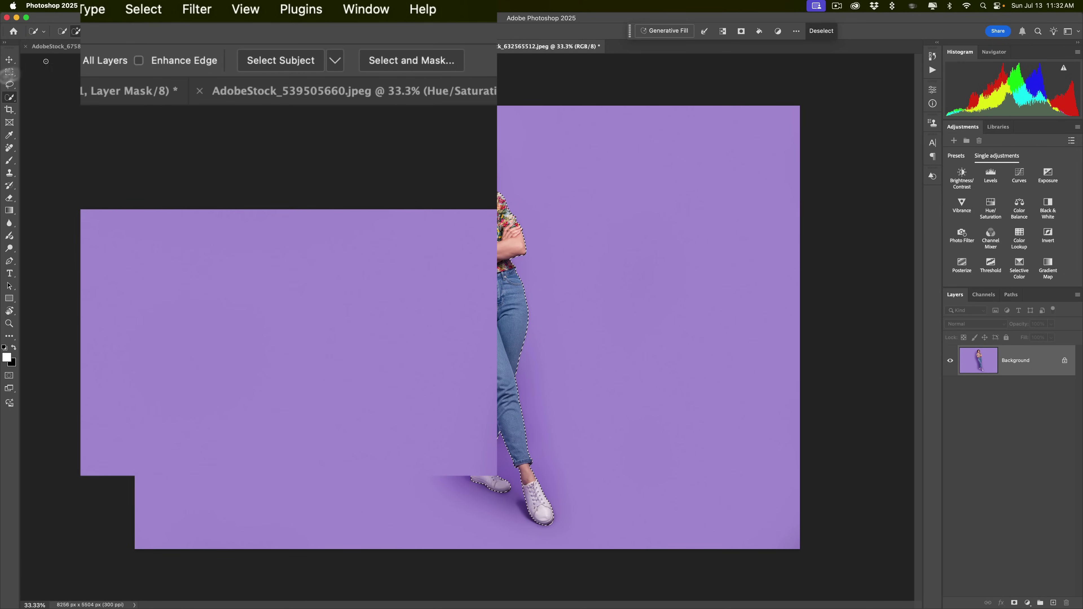
left_click(143, 10)
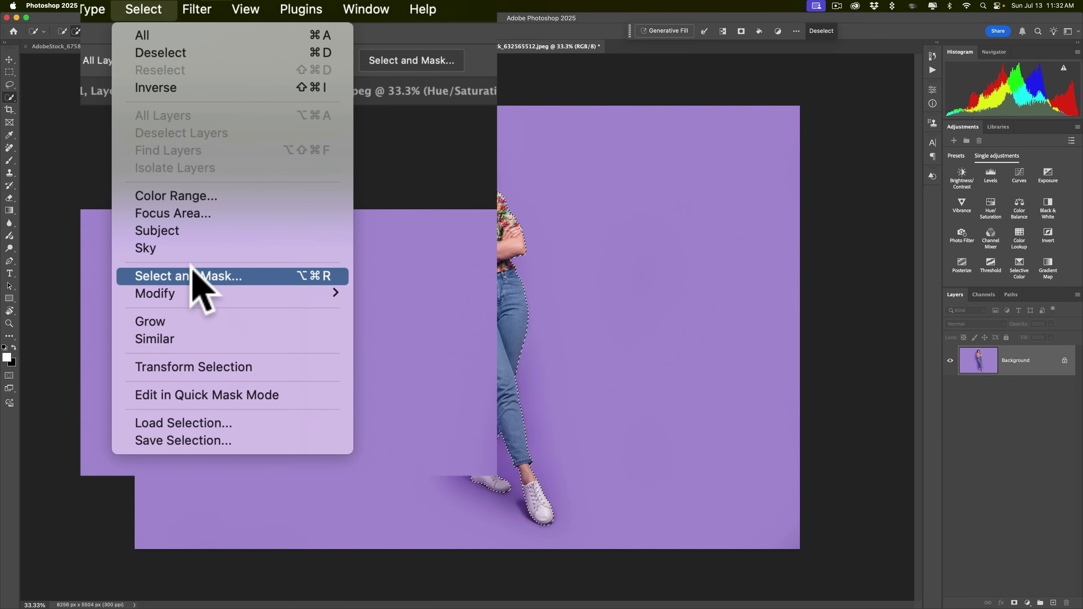
left_click(192, 276)
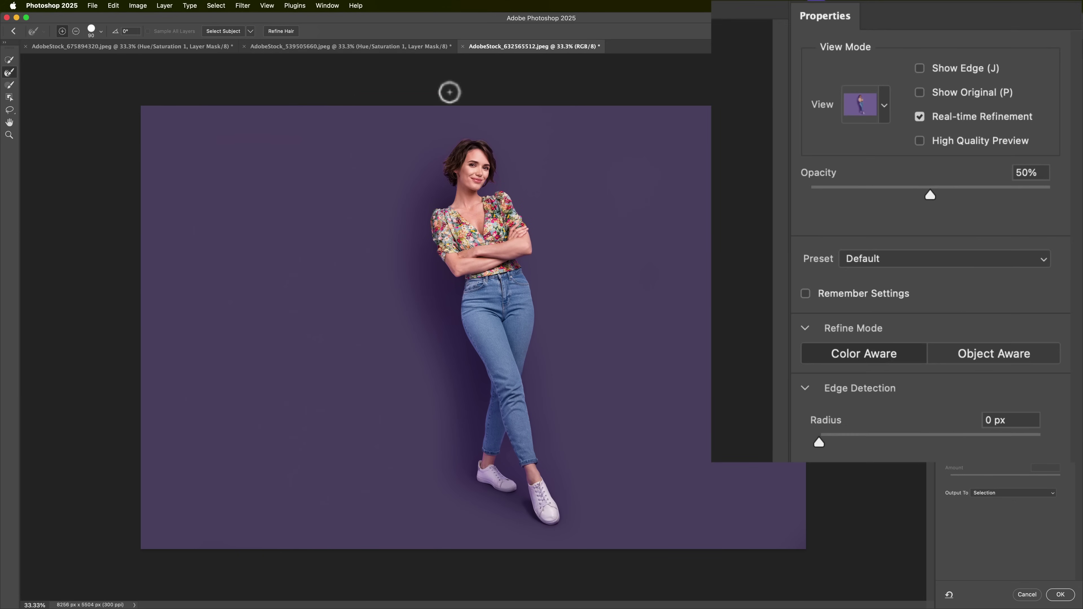
Preview the selection in On Black view mode at full opacity.
left_click(885, 105)
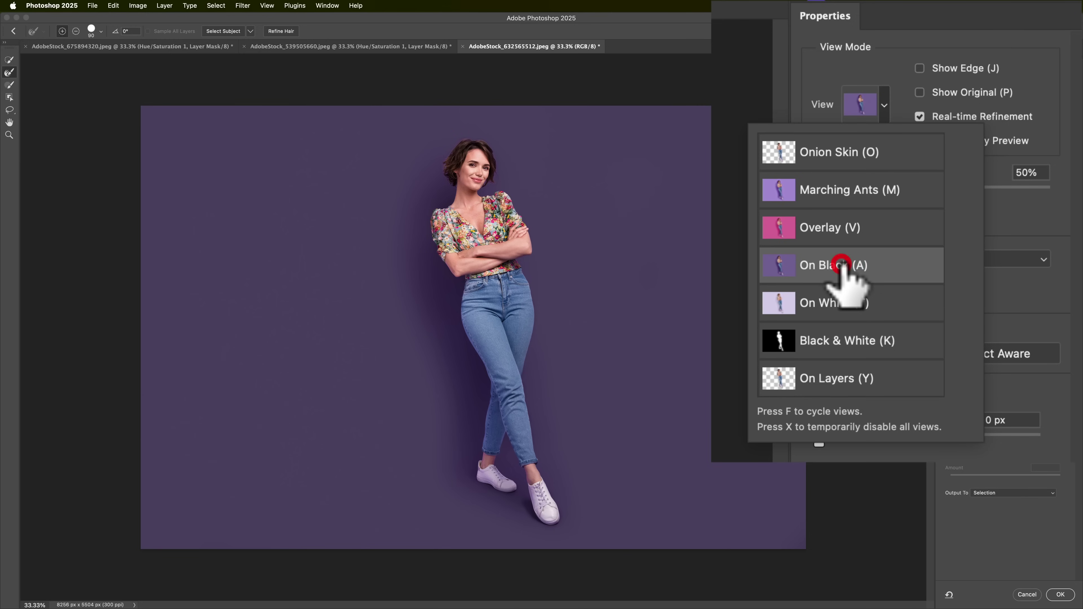
left_click(988, 151)
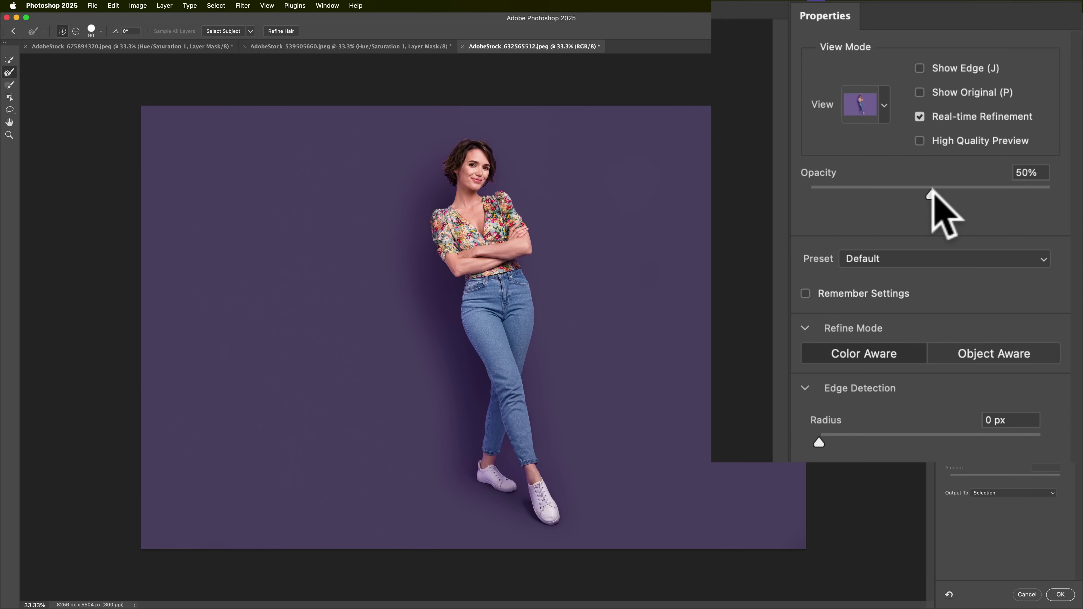
left_click_drag(938, 195, 1069, 196)
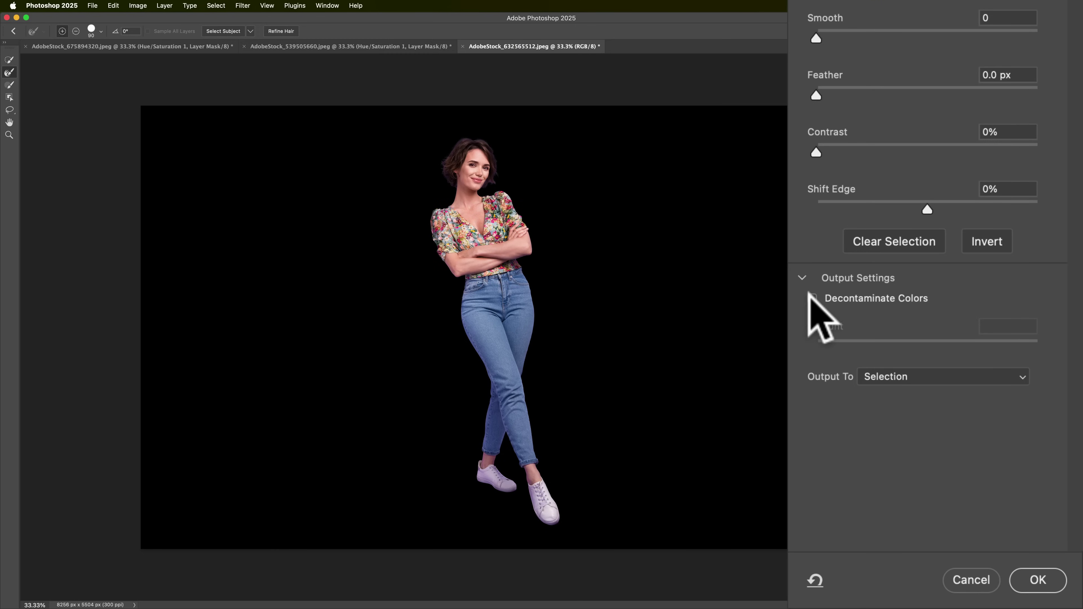
Enable Decontaminate Colors, invert the selection, and output to a New Layer with Layer Mask.
left_click(812, 299)
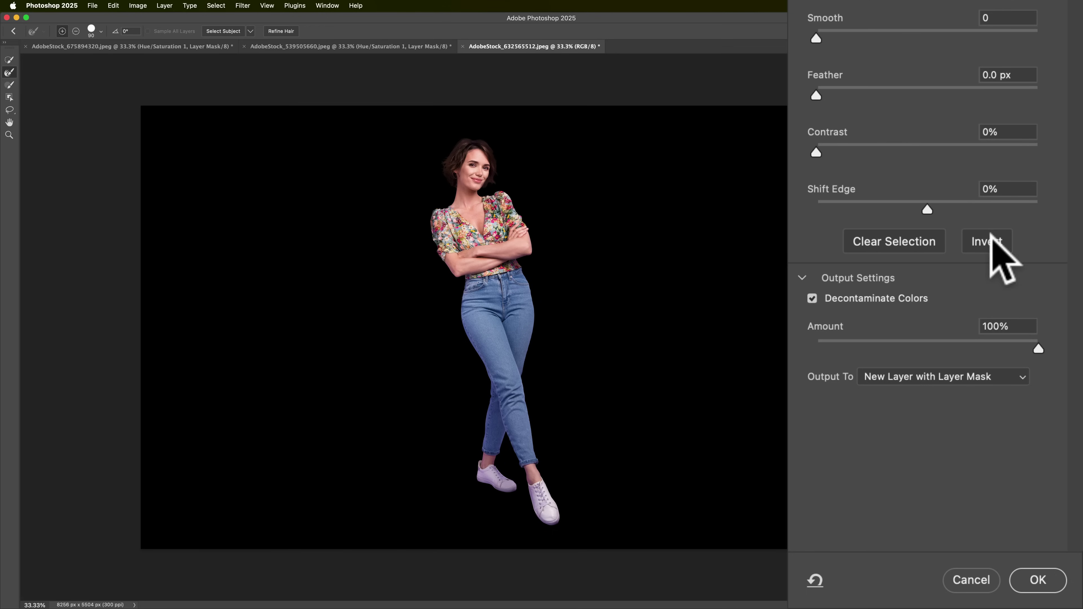
left_click(990, 235)
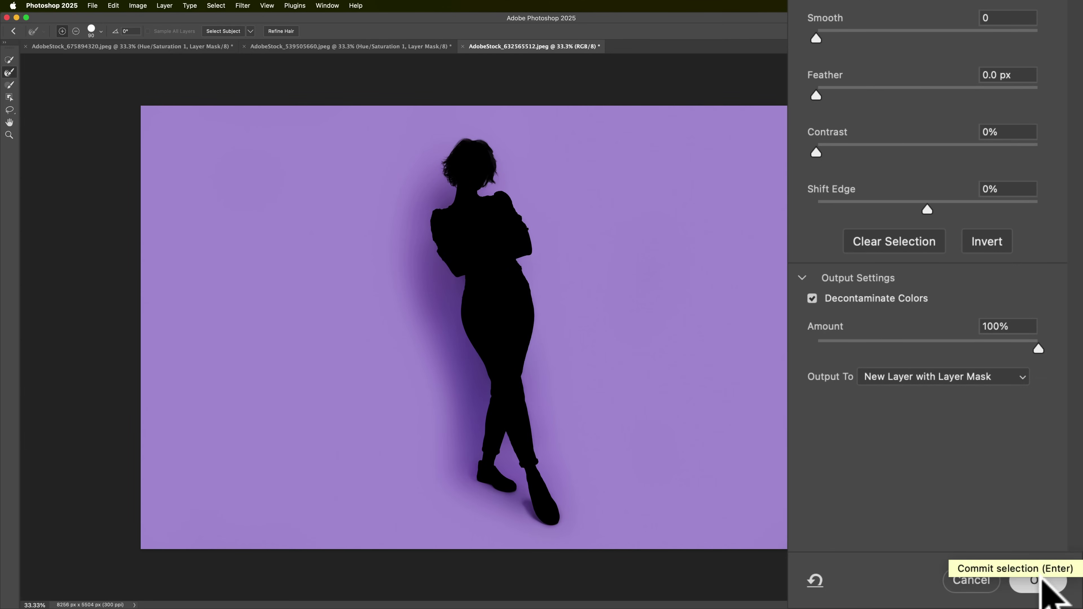
left_click(1041, 581)
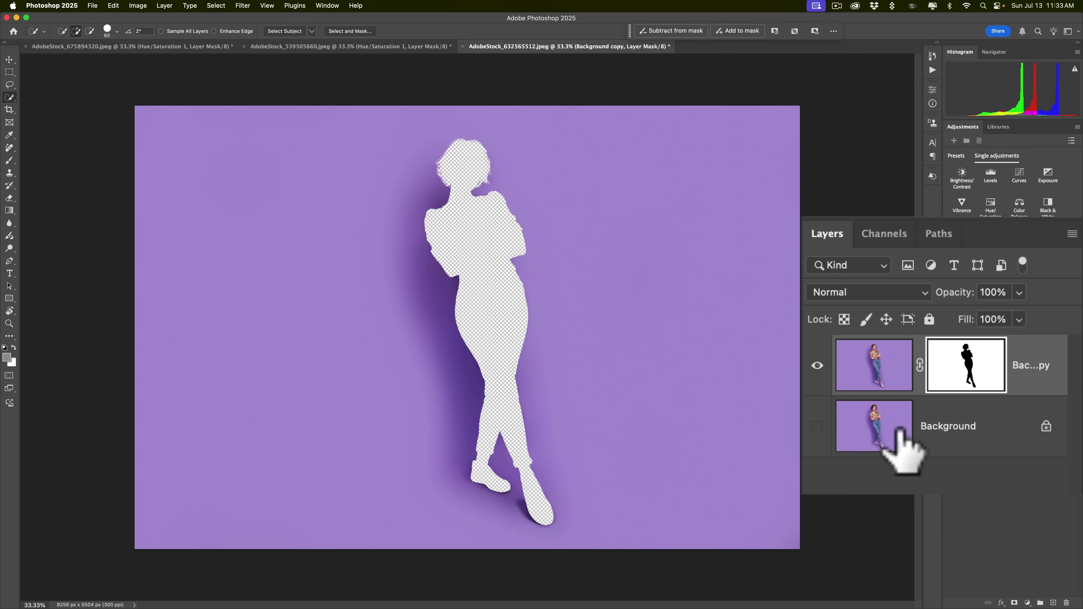
Turn on the Background layer's eye icon beneath the masked Background copy.
left_click(817, 426)
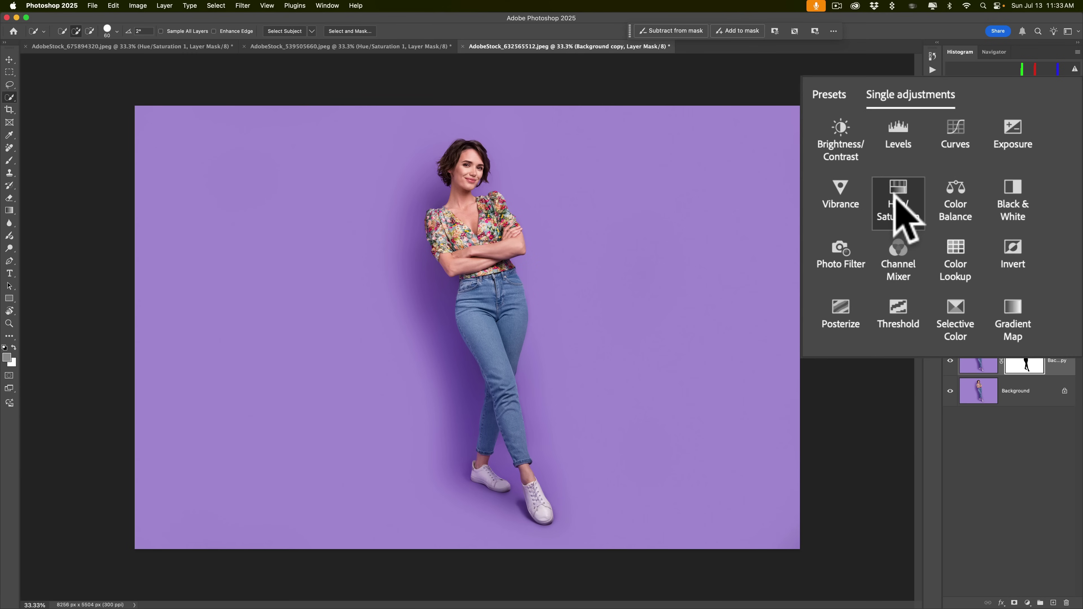
Add a Hue/Saturation layer clipped to the backdrop, shifting Blues hue about +132 with a widened range.
left_click(899, 194)
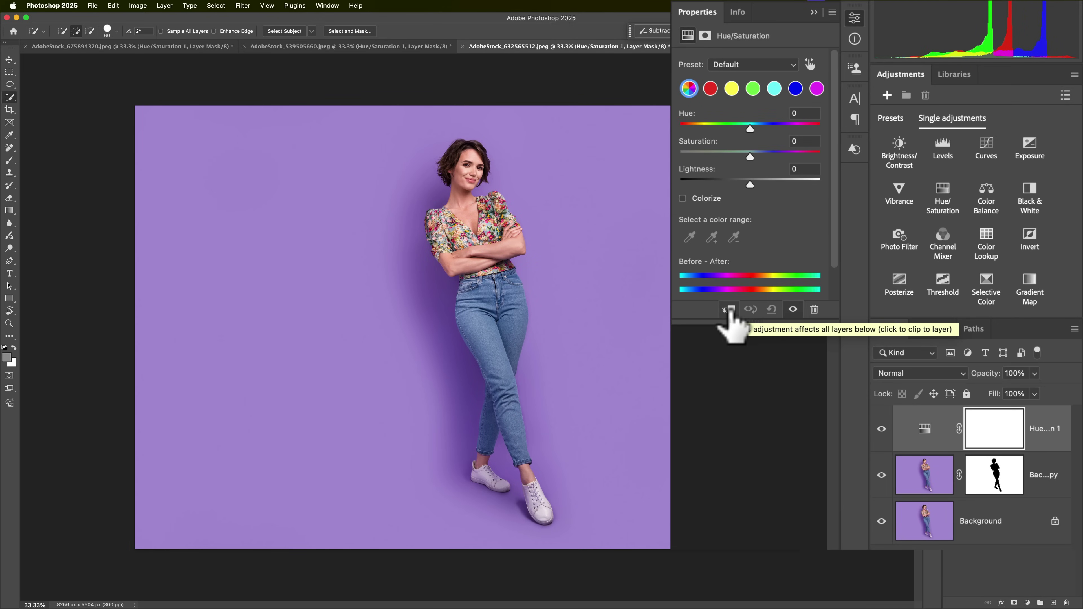
left_click(730, 310)
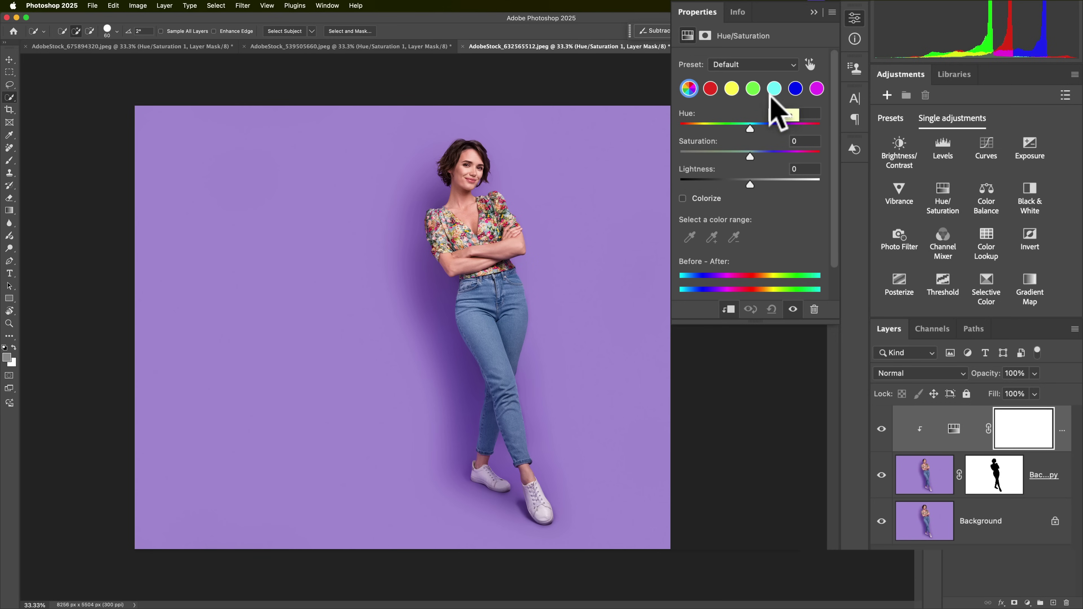
left_click(794, 89)
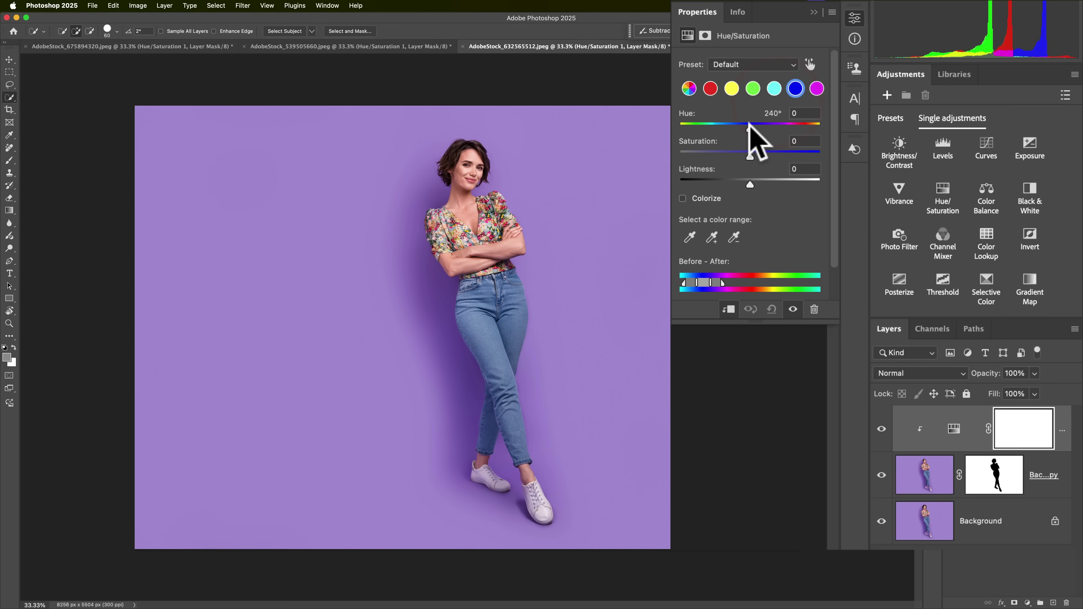
left_click_drag(749, 129, 809, 130)
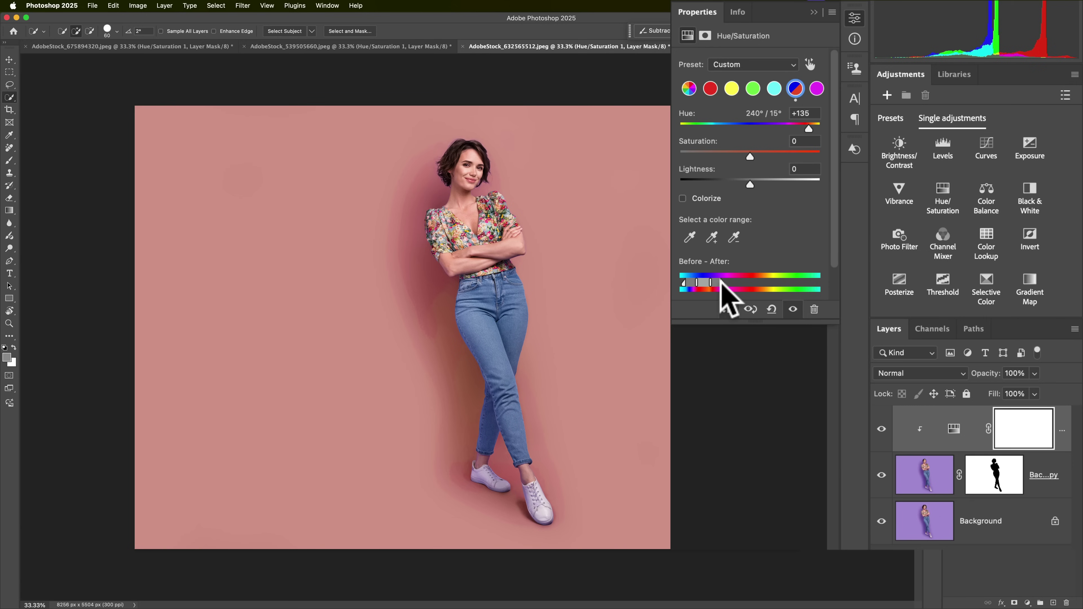
left_click_drag(721, 282, 735, 283)
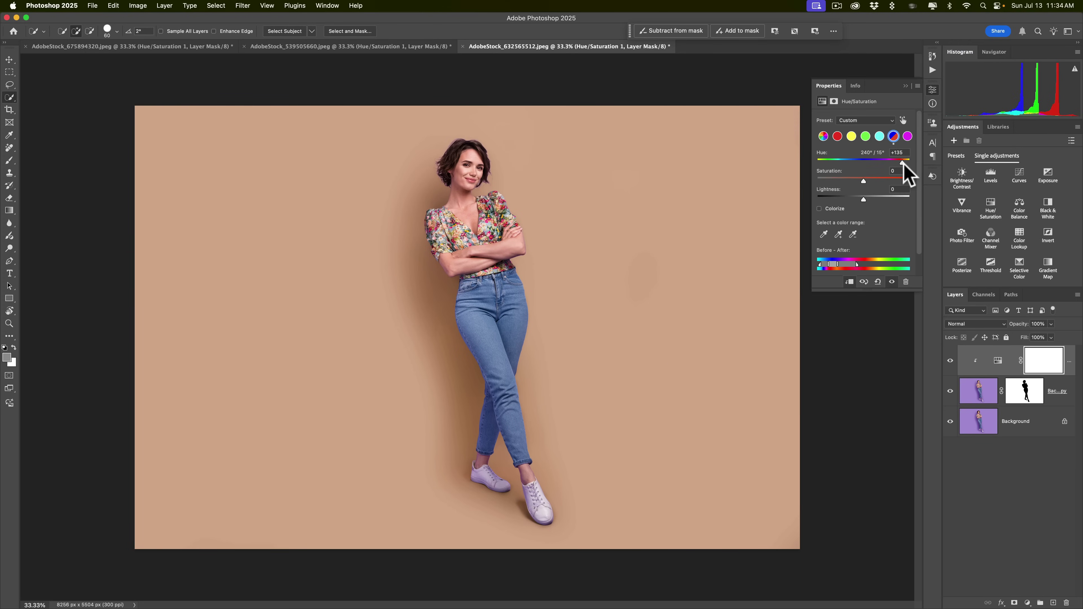
left_click_drag(903, 164, 901, 164)
left_click(905, 85)
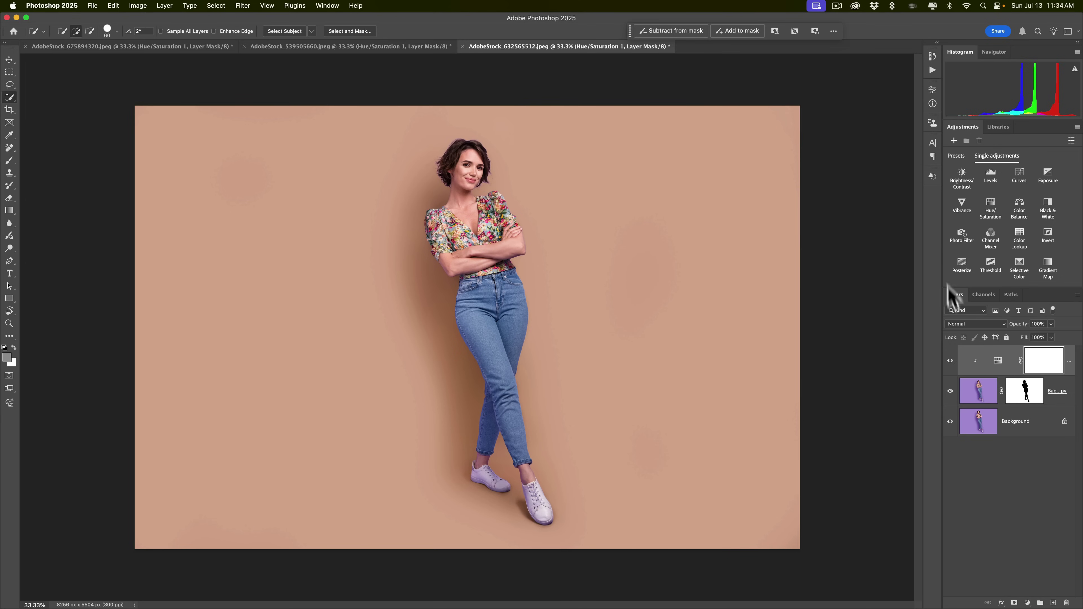
Stamp all visible layers into a new merged Layer 1 with Option+Shift+Cmd+E.
left_click_drag(979, 426, 994, 358)
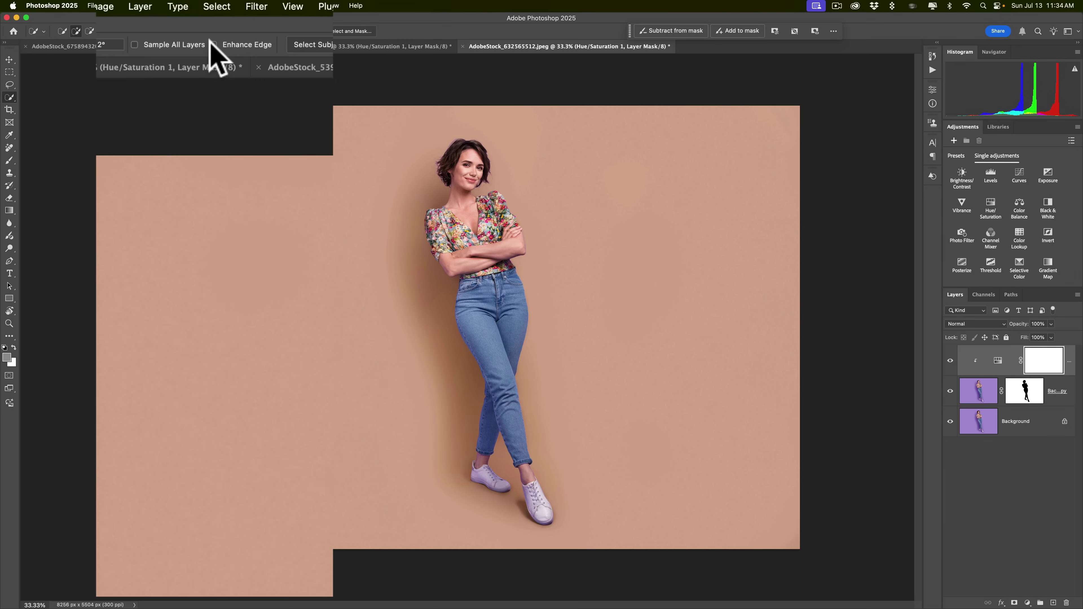
left_click(141, 7)
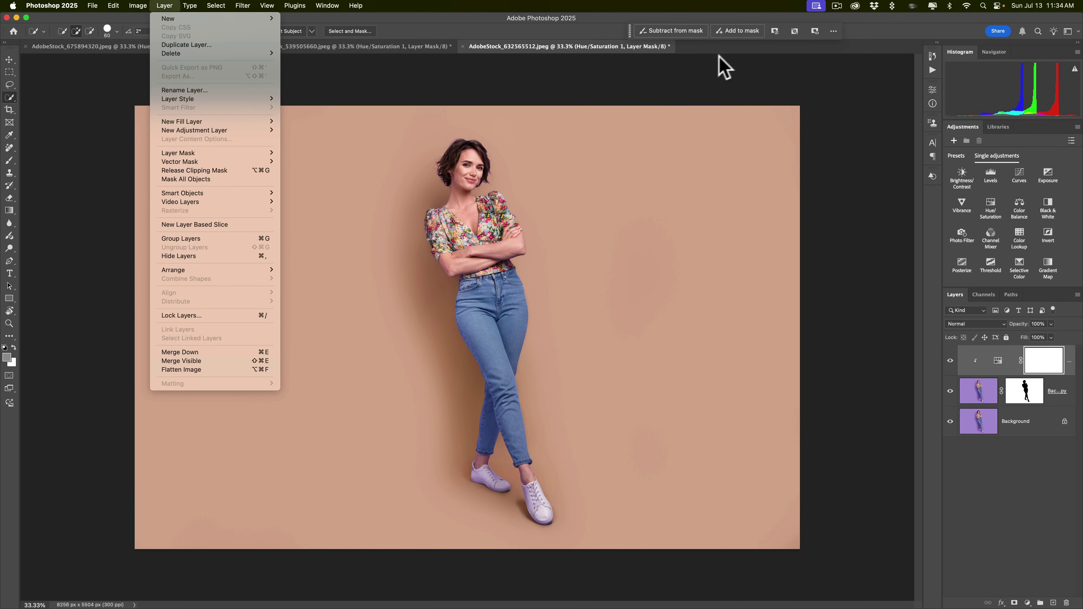
left_click(735, 45)
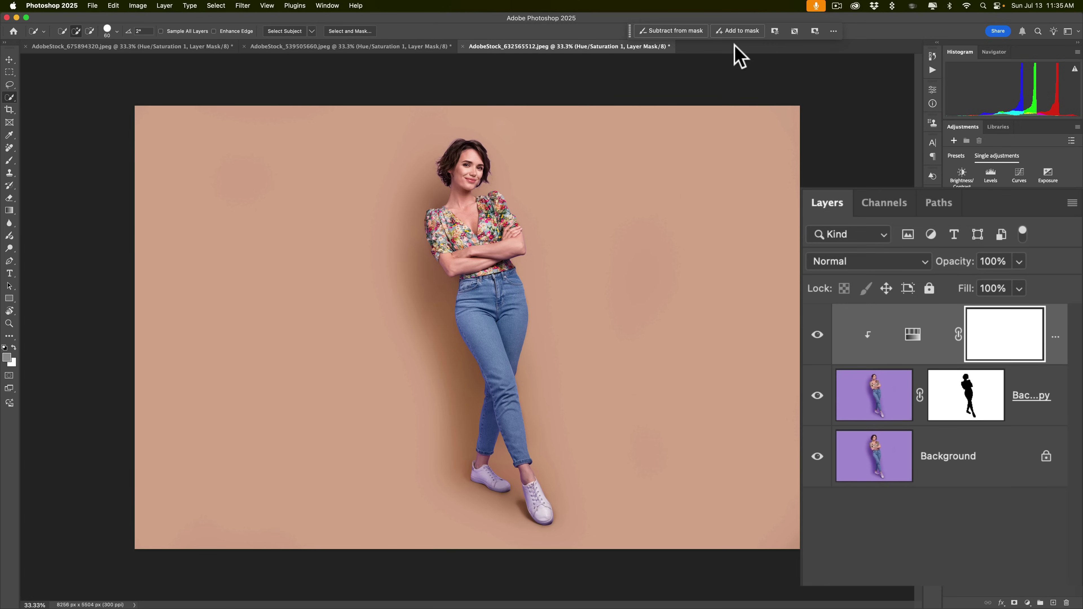
key("alt+shift+super+e")
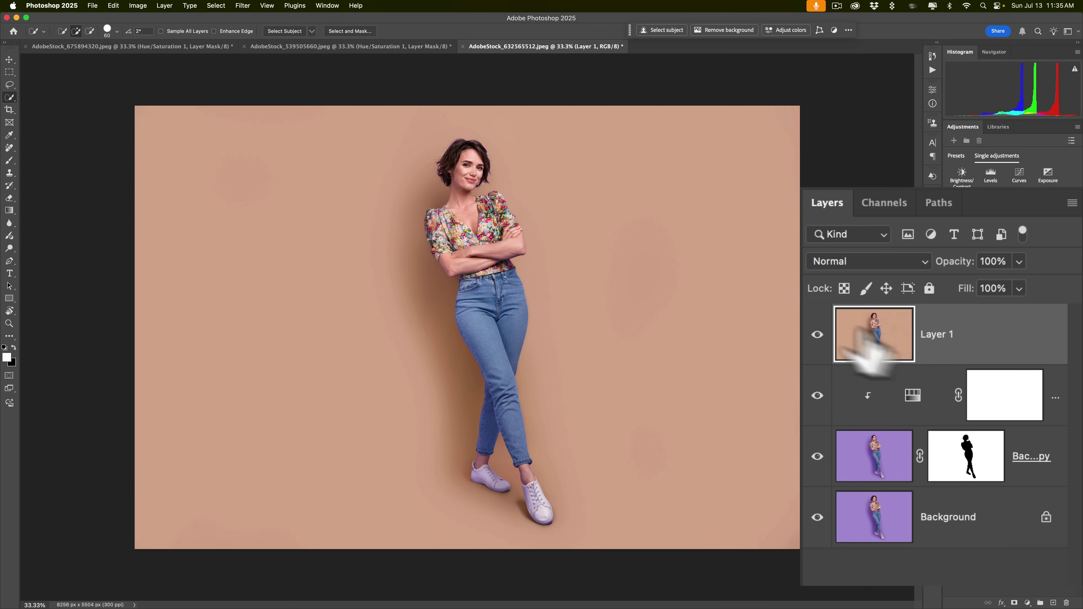
With the Object Selection Tool's Select people, select the woman's Lower clothes (her jeans).
right_click(10, 98)
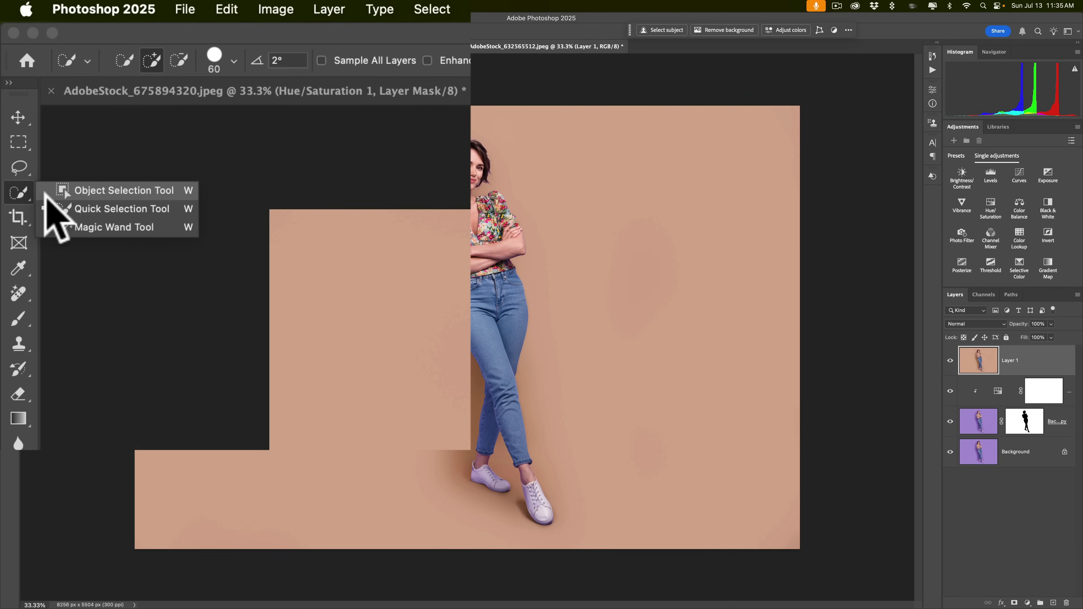
left_click(64, 167)
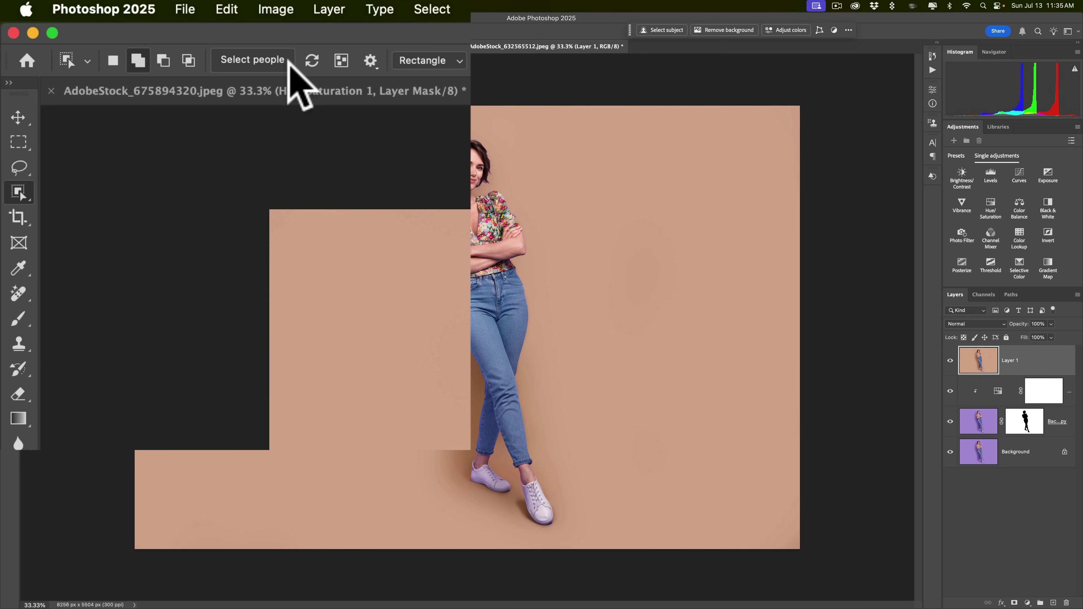
left_click(289, 65)
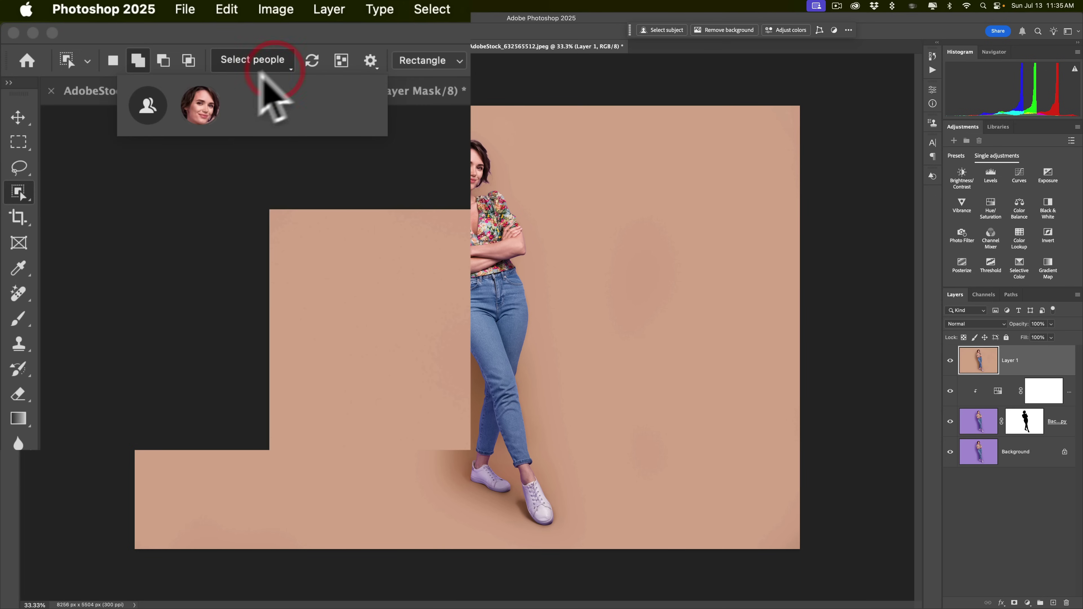
left_click(199, 102)
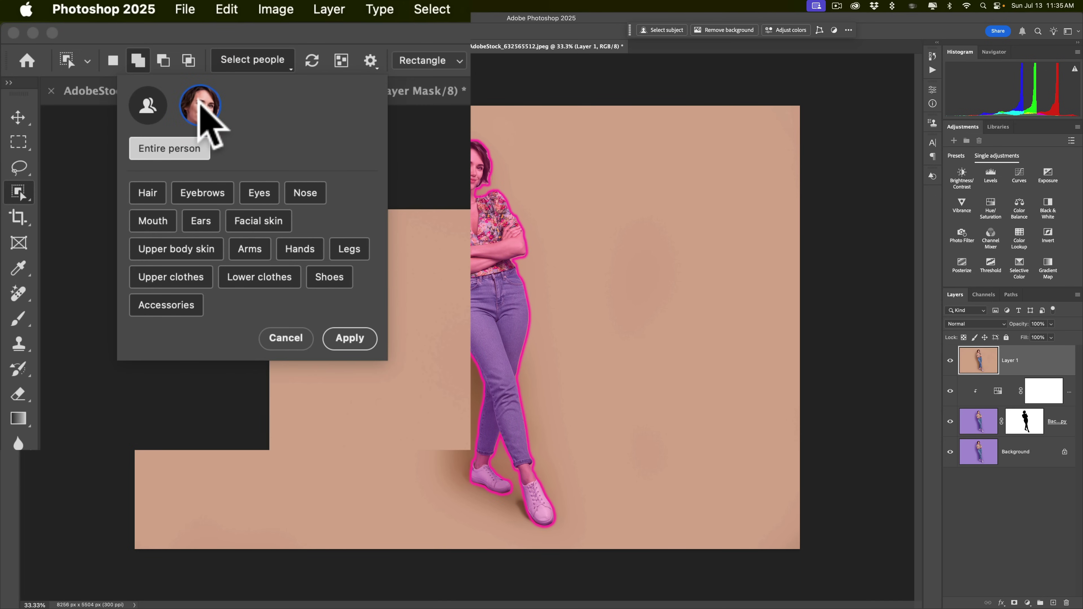
left_click(250, 275)
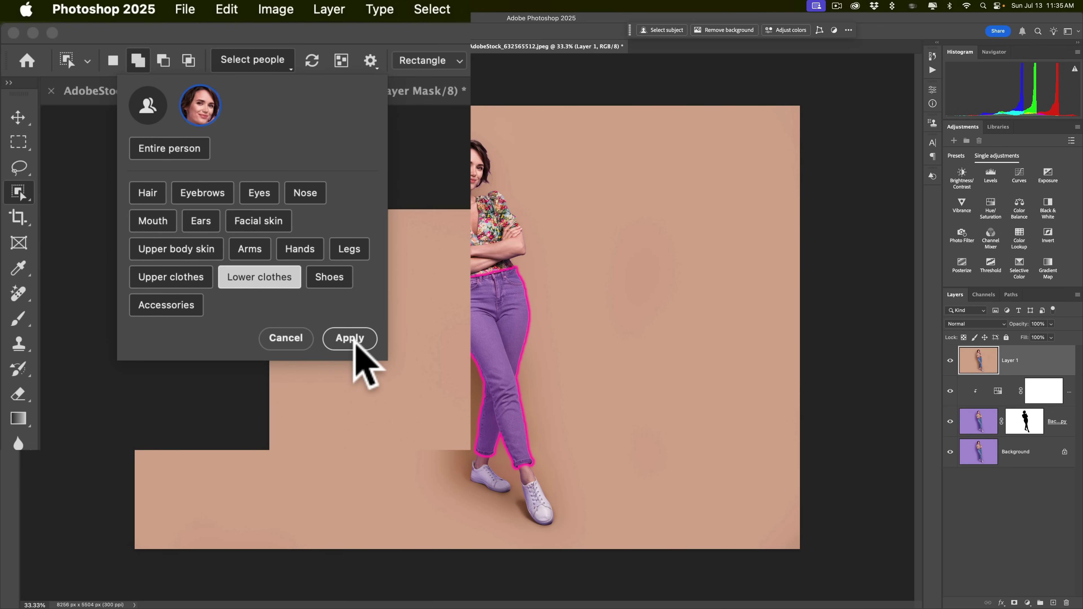
left_click(350, 338)
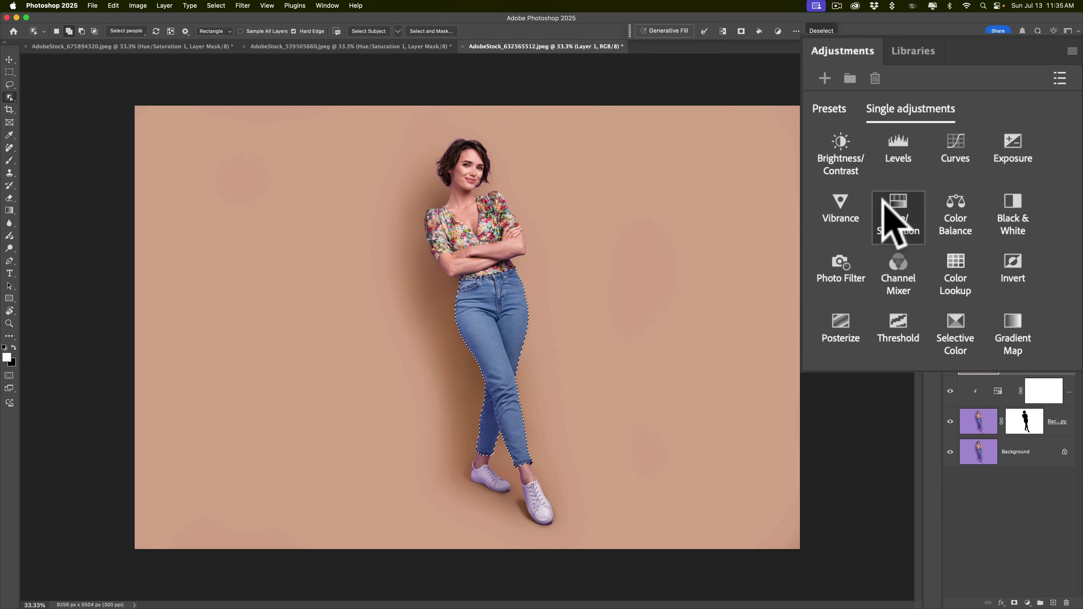
Add a jeans-masked Hue/Saturation layer with Hue +118, turning the jeans pink.
left_click(895, 207)
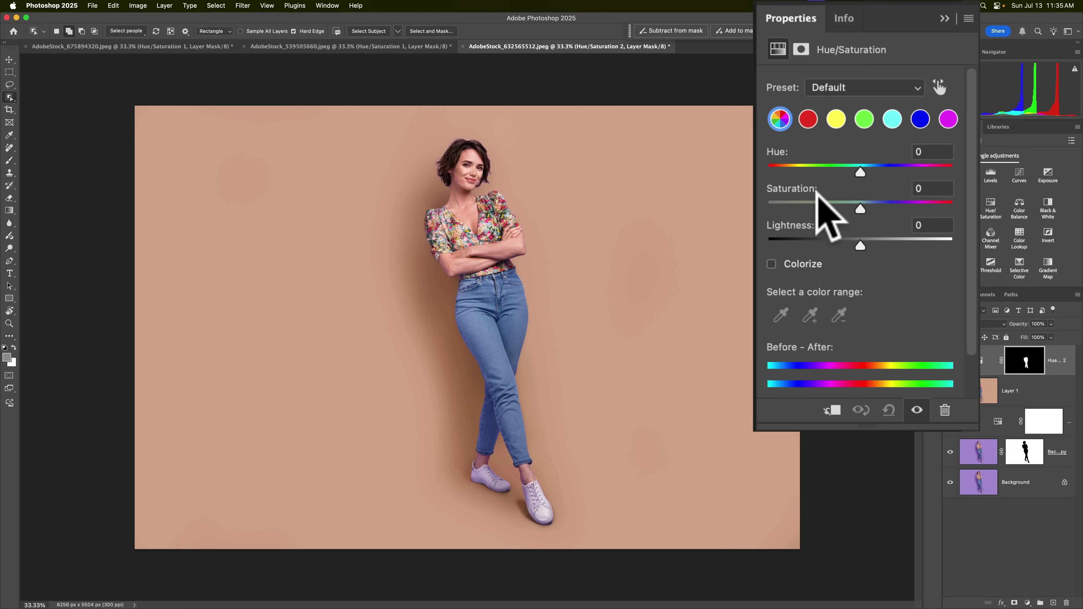
left_click_drag(858, 167, 921, 170)
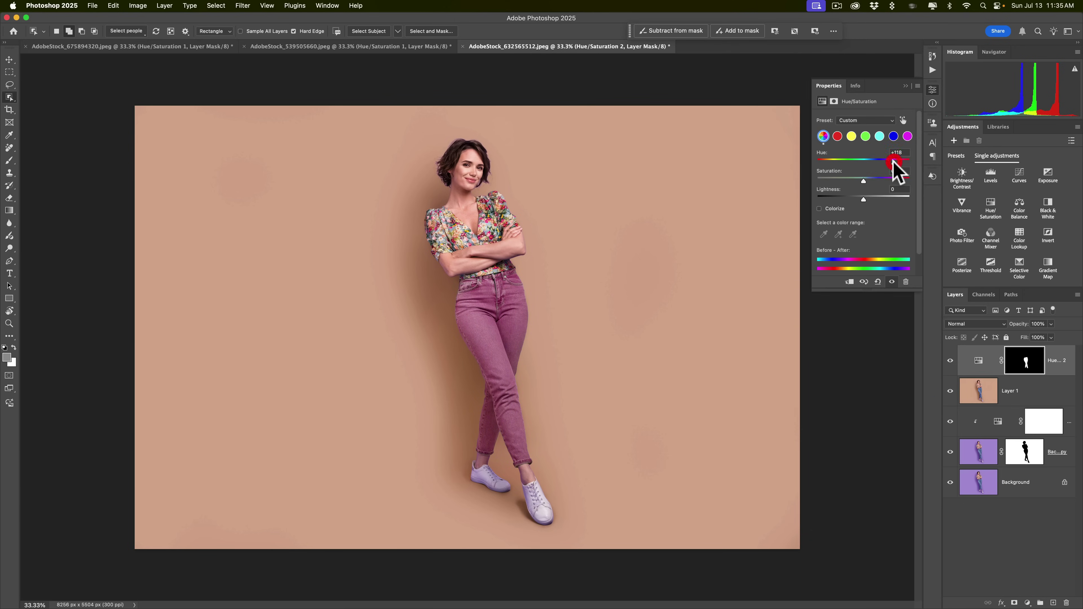
left_click(905, 86)
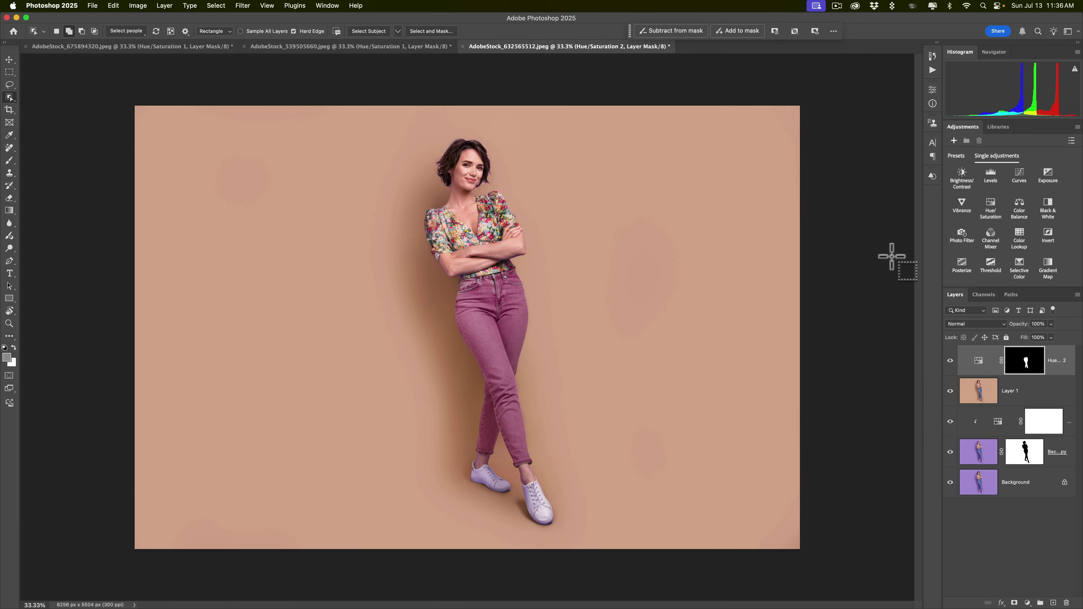
Stamp visible layers into Layer 2, then select the woman's Shoes via Select people.
key("alt+shift+super+e")
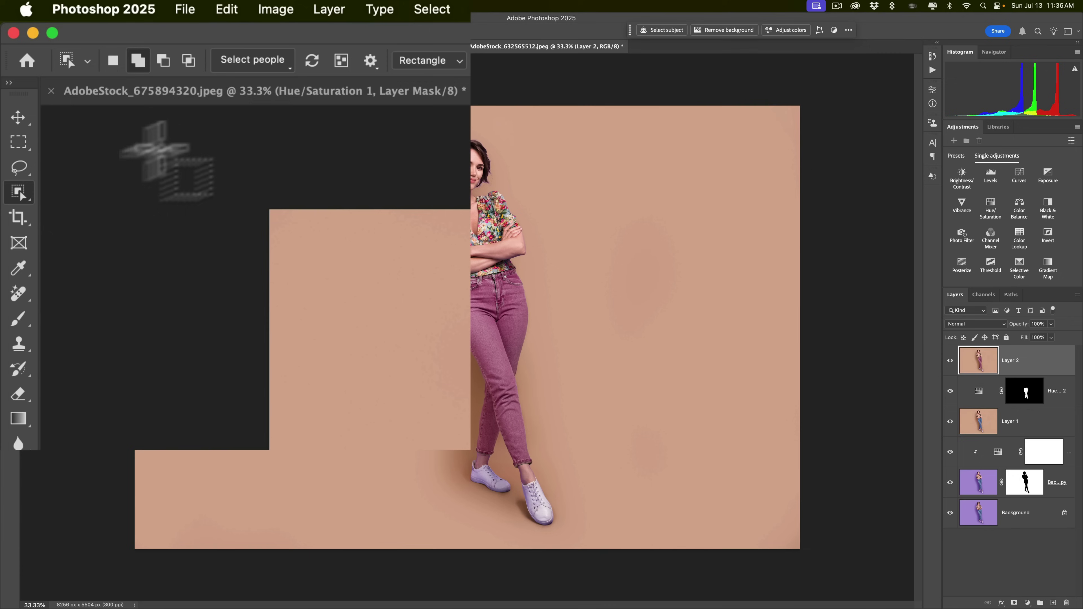
left_click(247, 62)
left_click(201, 105)
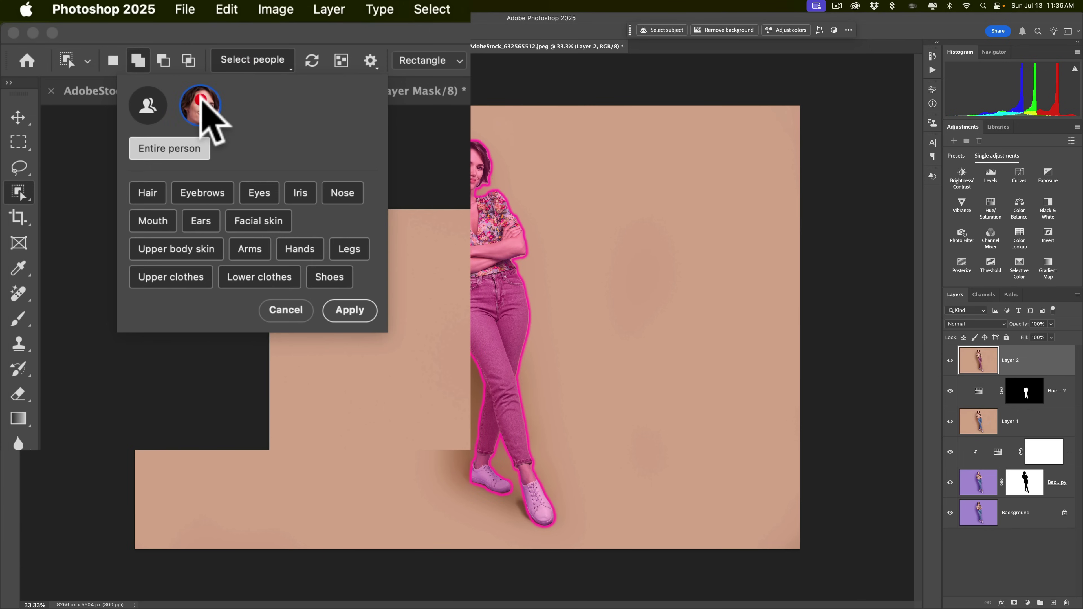
left_click(329, 276)
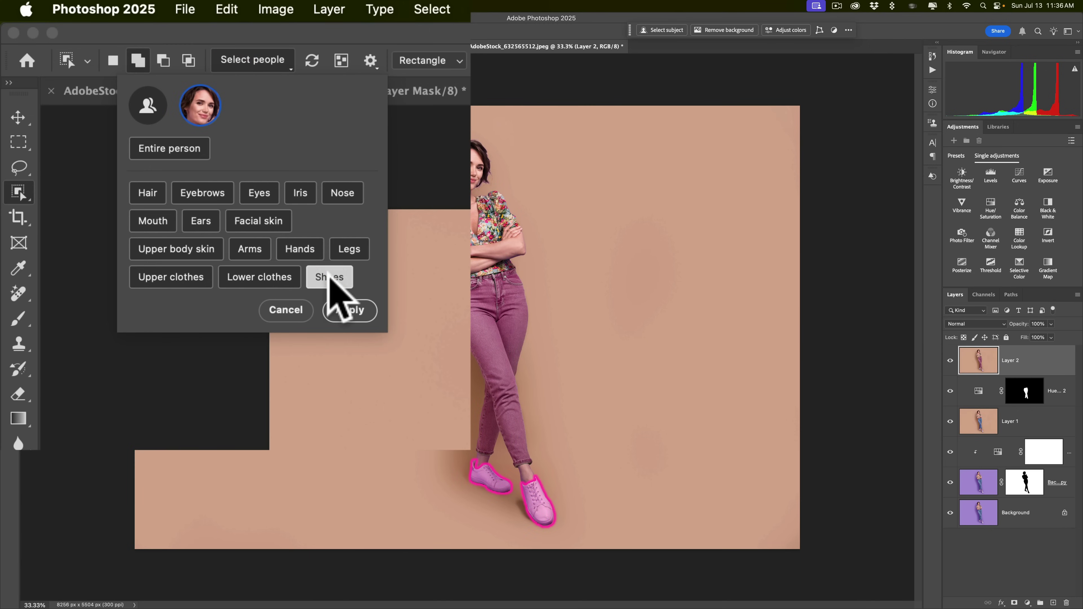
left_click(301, 267)
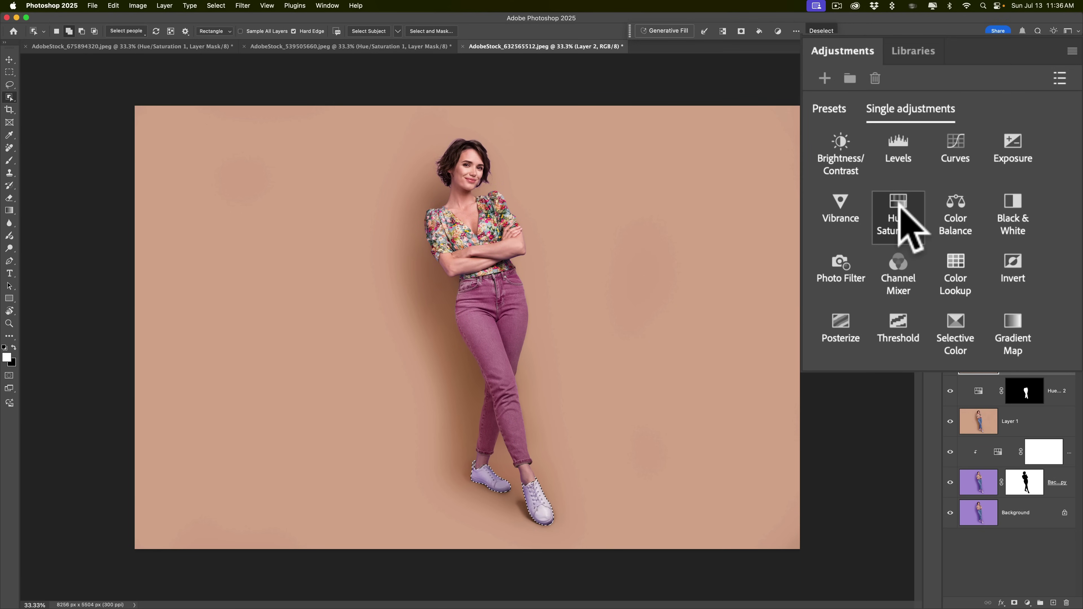
Add a shoe-masked Hue/Saturation layer with Saturation −87 and Lightness +8, then toggle Background visibility.
left_click(990, 207)
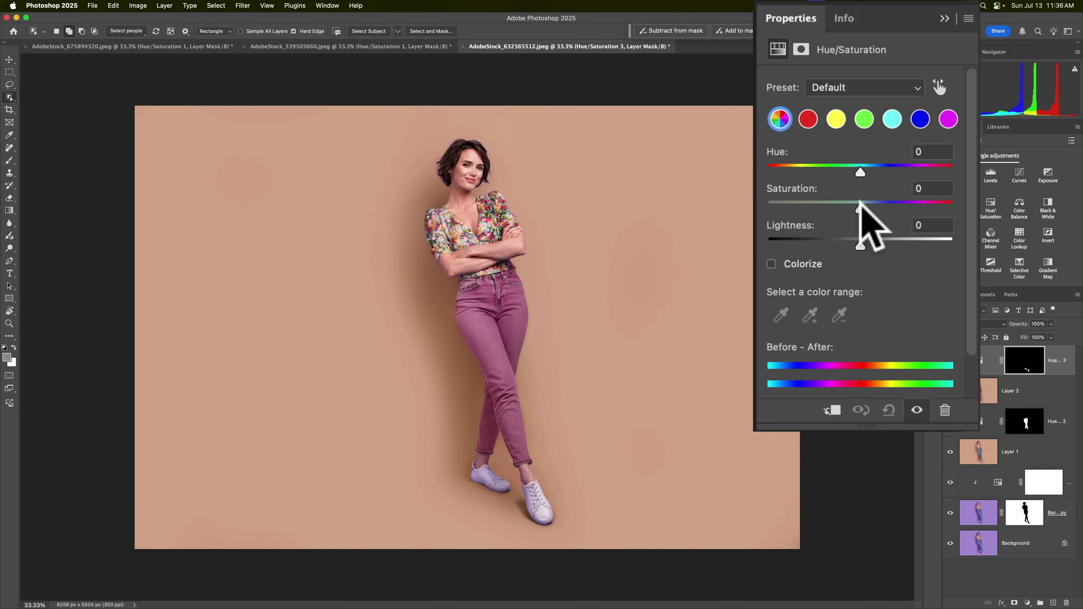
left_click_drag(861, 209, 774, 203)
left_click_drag(859, 245, 866, 212)
left_click(906, 91)
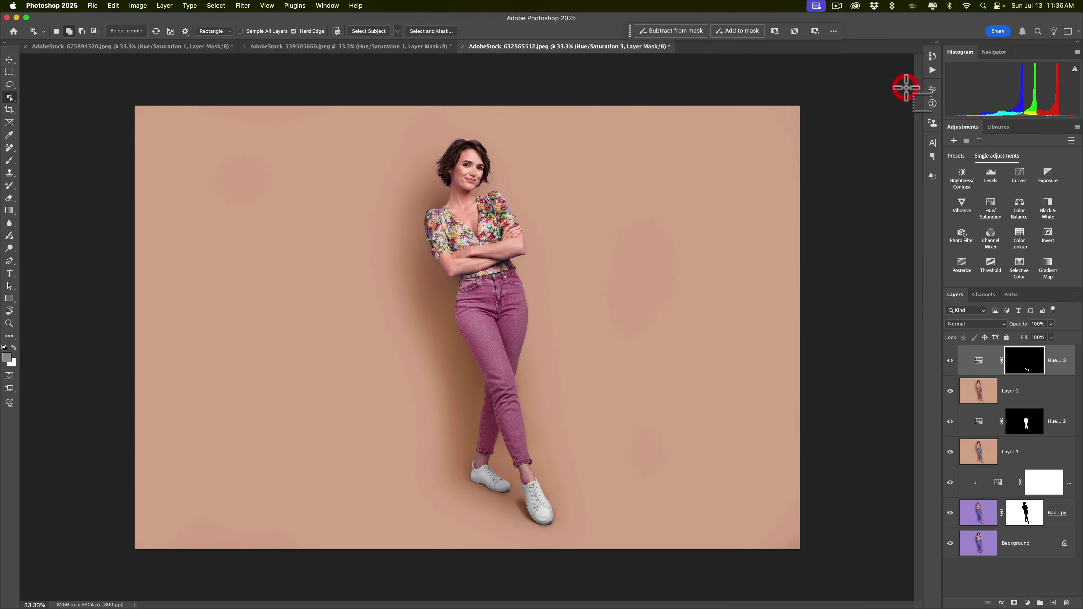
left_click(950, 544)
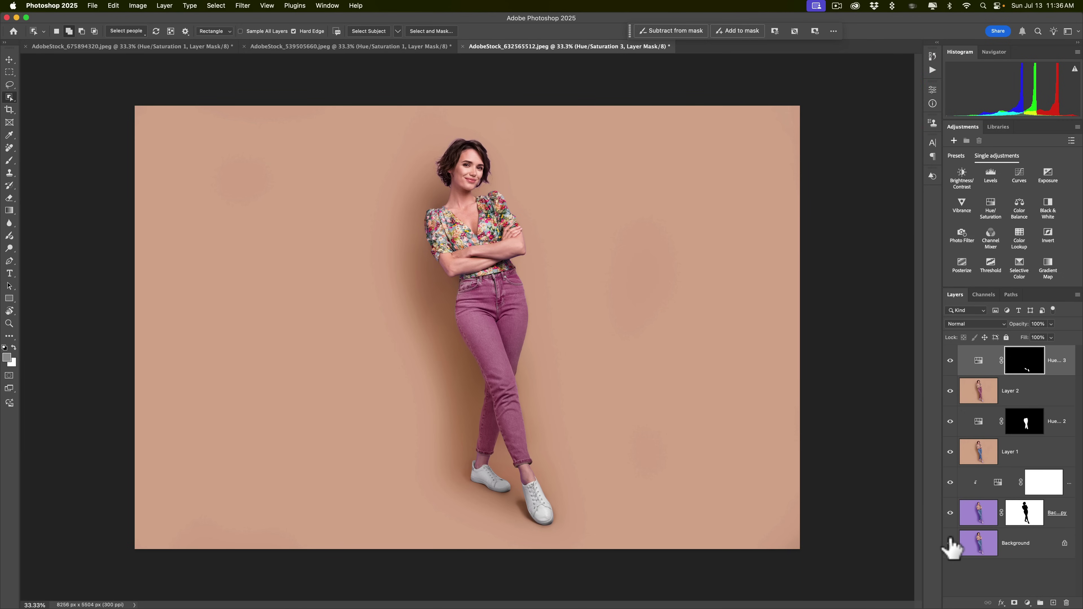
key("alt")
left_click(950, 544, "alt")
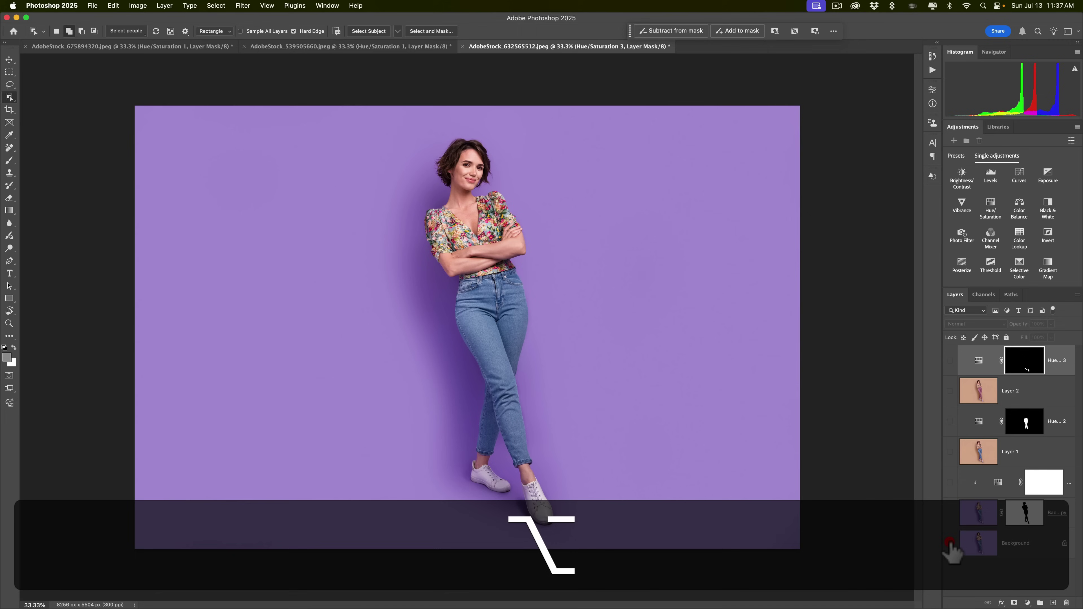
left_click(950, 543, "alt")
left_click(950, 544, "alt")
left_click(951, 544, "alt")
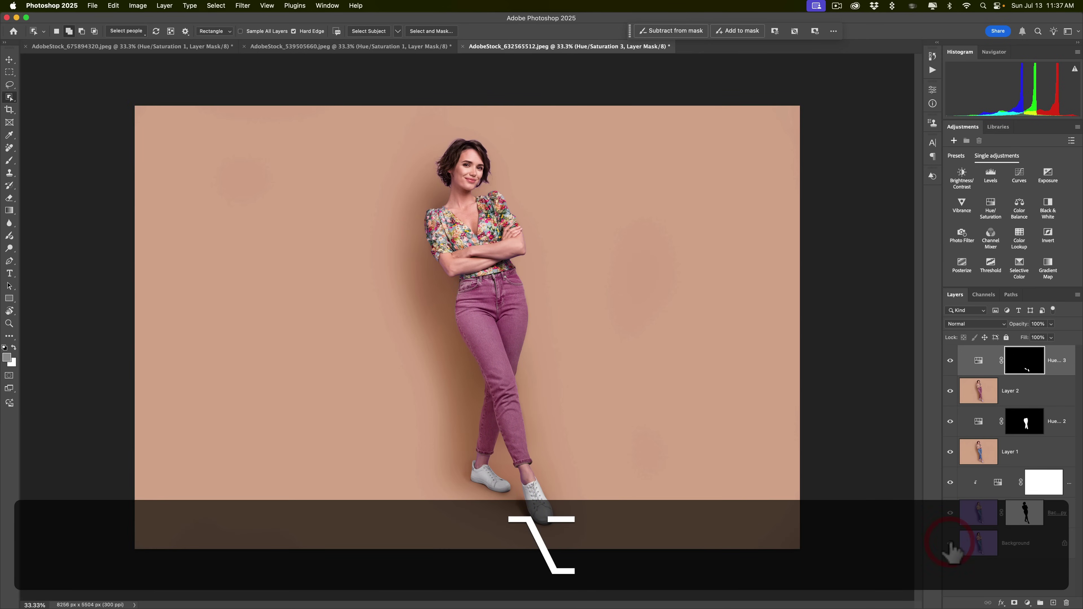